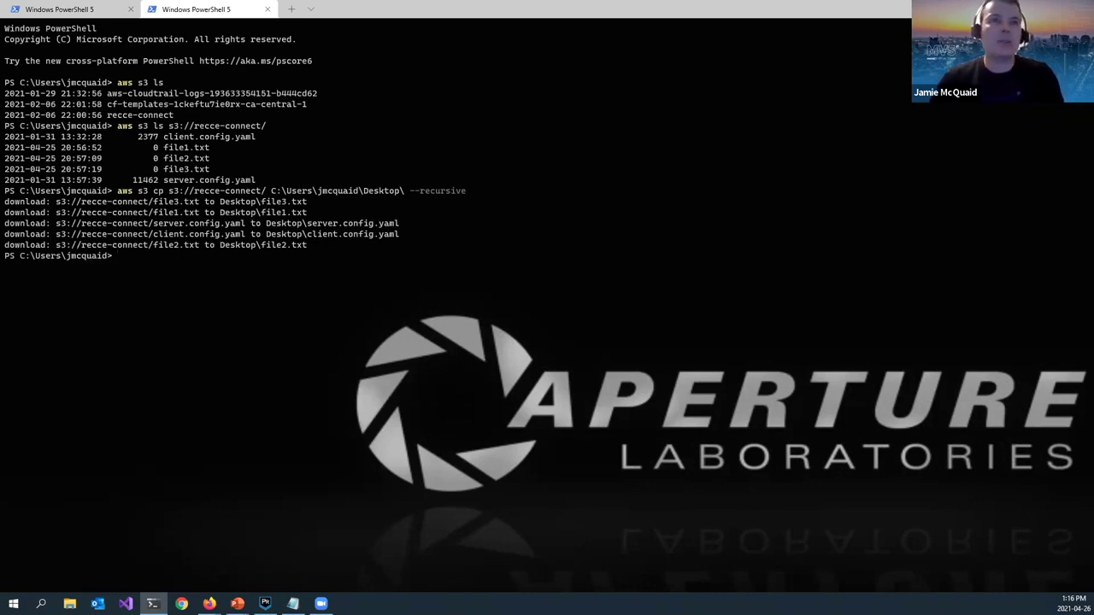
{"action": "key", "text": "alt+Tab"}
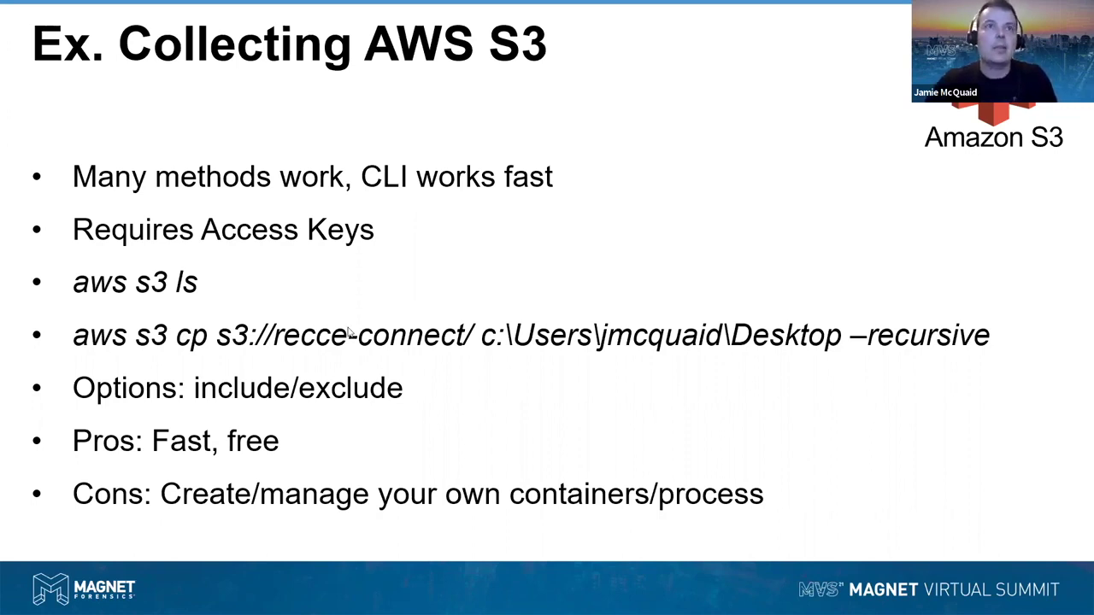
{"action": "left_click", "coordinate": [812, 181]}
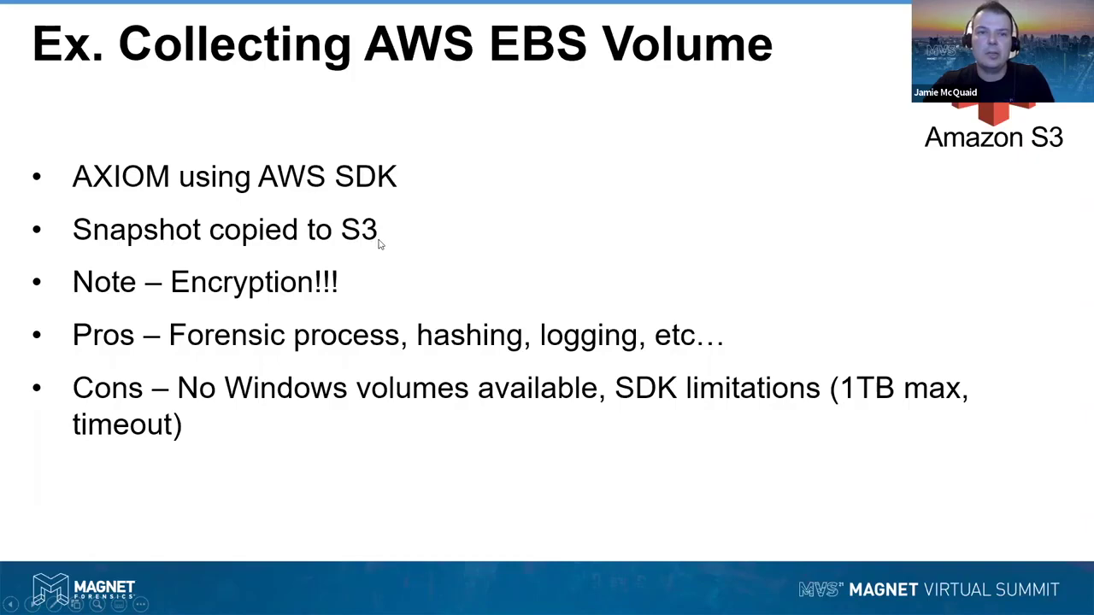
Switch to Magnet AXIOM Process and choose Amazon as the cloud evidence source.
{"action": "key", "text": "alt+Tab"}
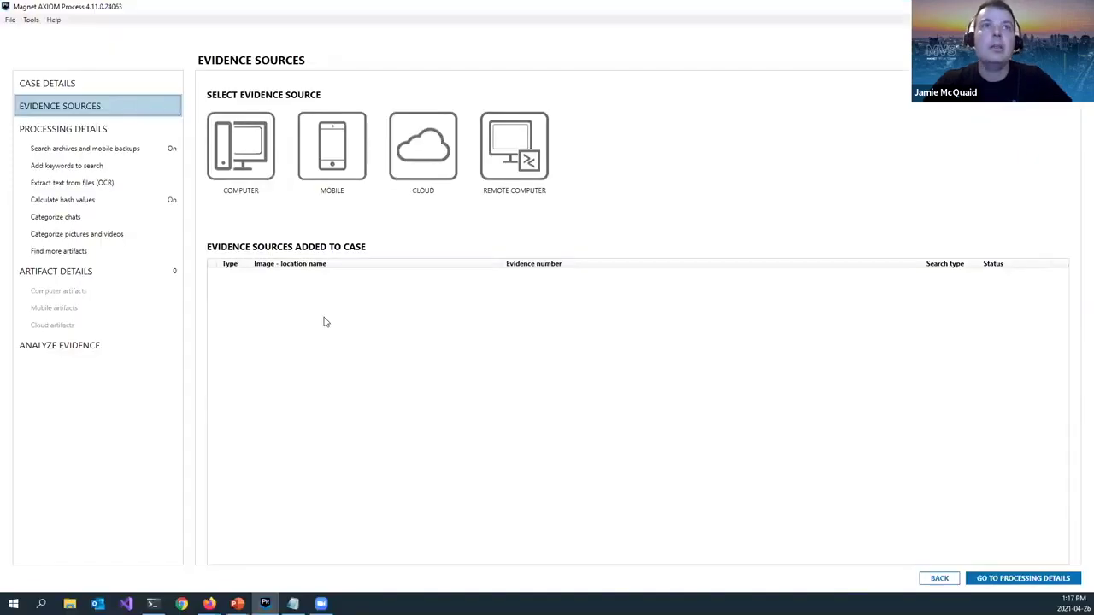
{"action": "left_click", "coordinate": [443, 143]}
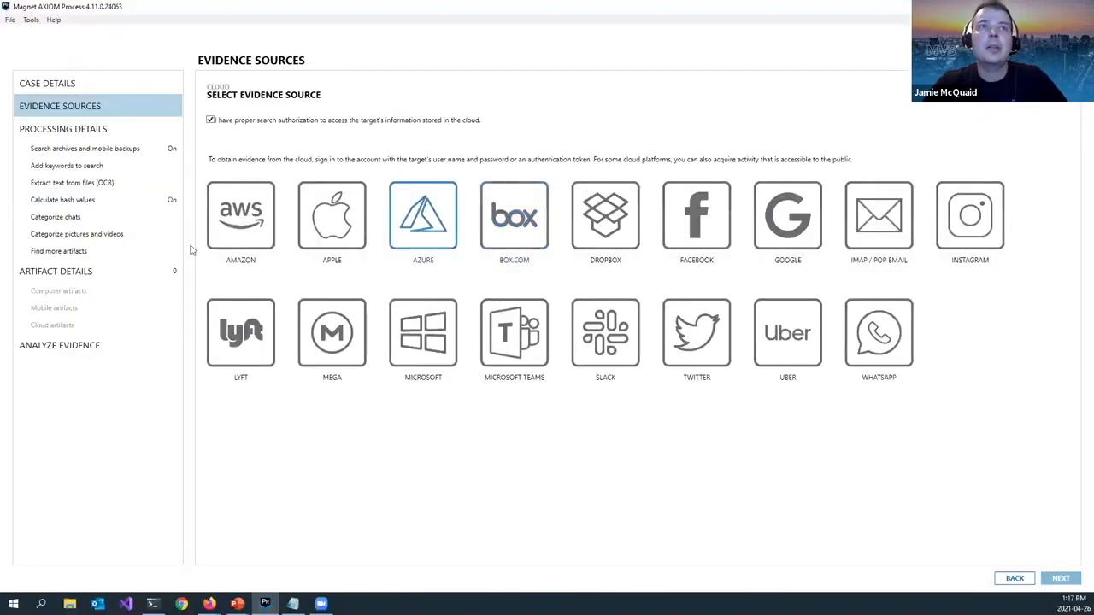
{"action": "left_click", "coordinate": [240, 224]}
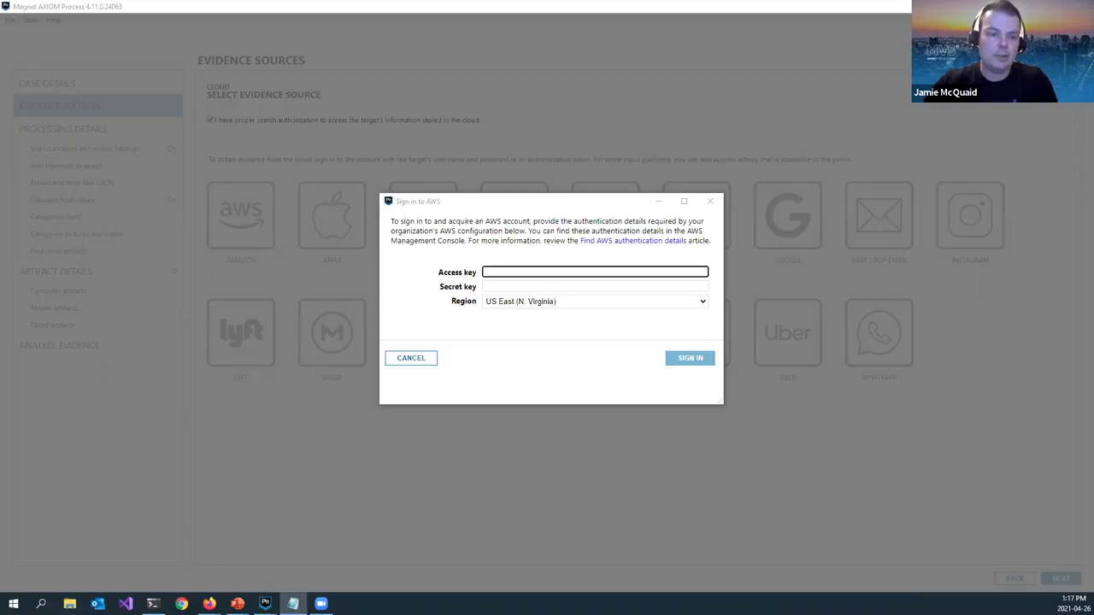
Paste the AWS access key and secret key into the sign-in form and sign in to the AWS account.
{"action": "key", "text": "alt+Tab"}
{"action": "key", "text": "ctrl+v"}
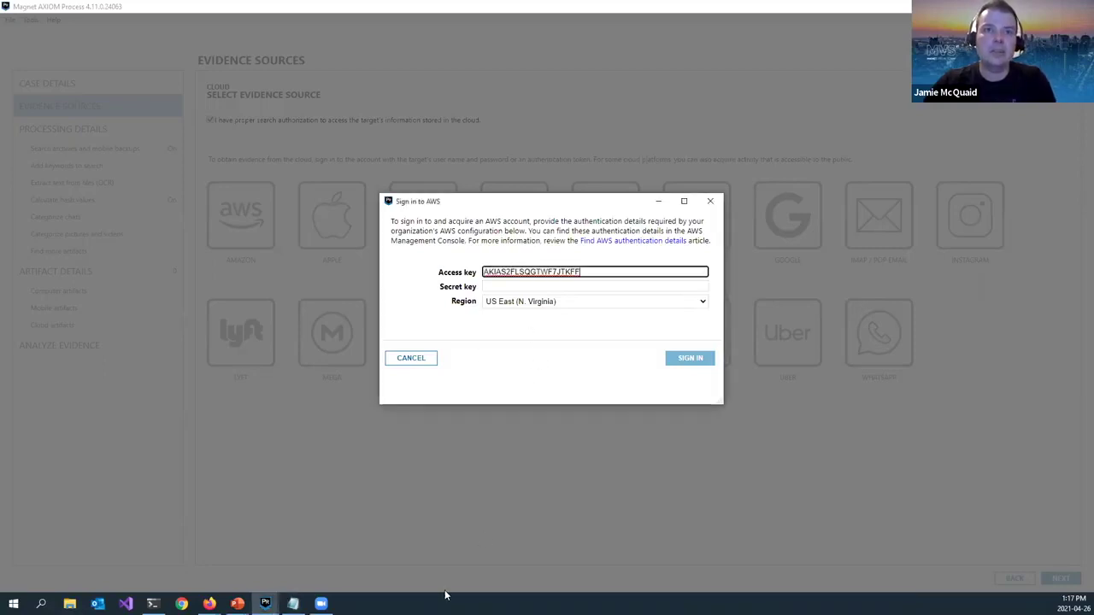
{"action": "key", "text": "Tab"}
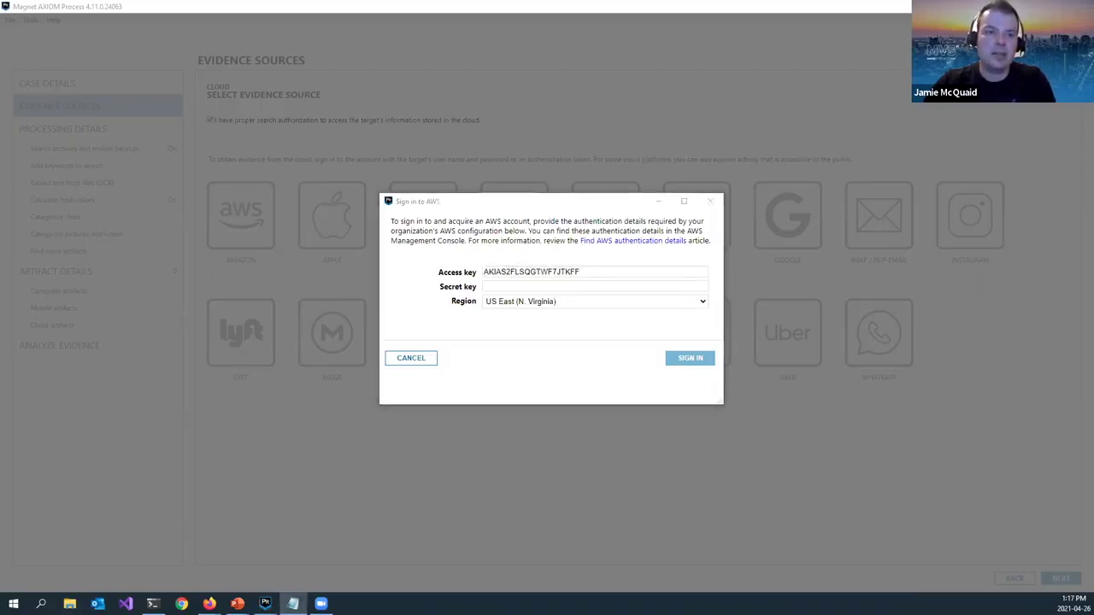
{"action": "key", "text": "ctrl+v"}
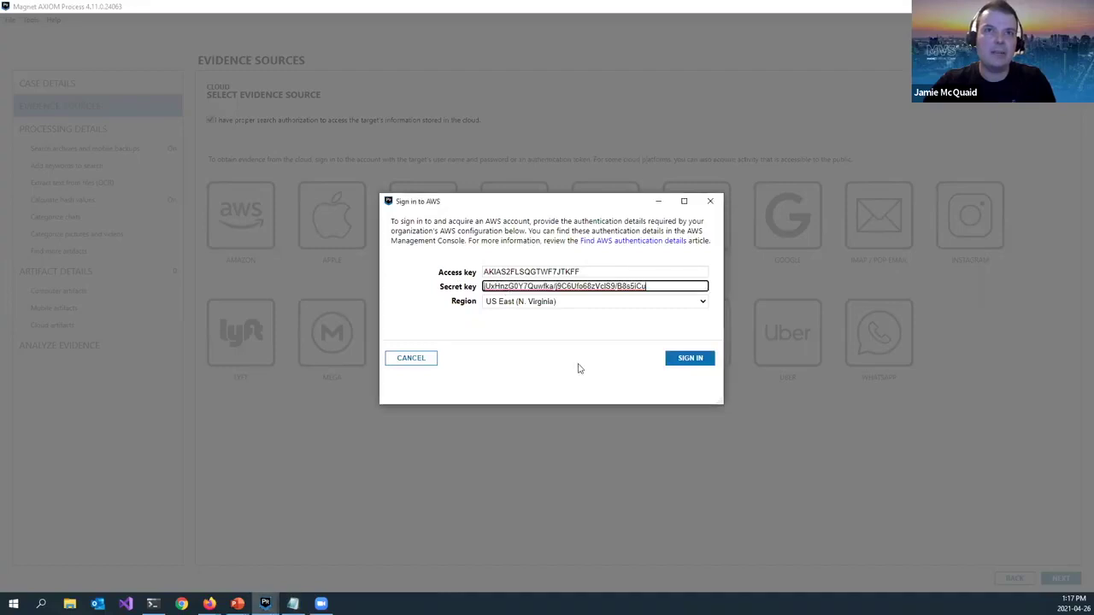
{"action": "left_click", "coordinate": [688, 359]}
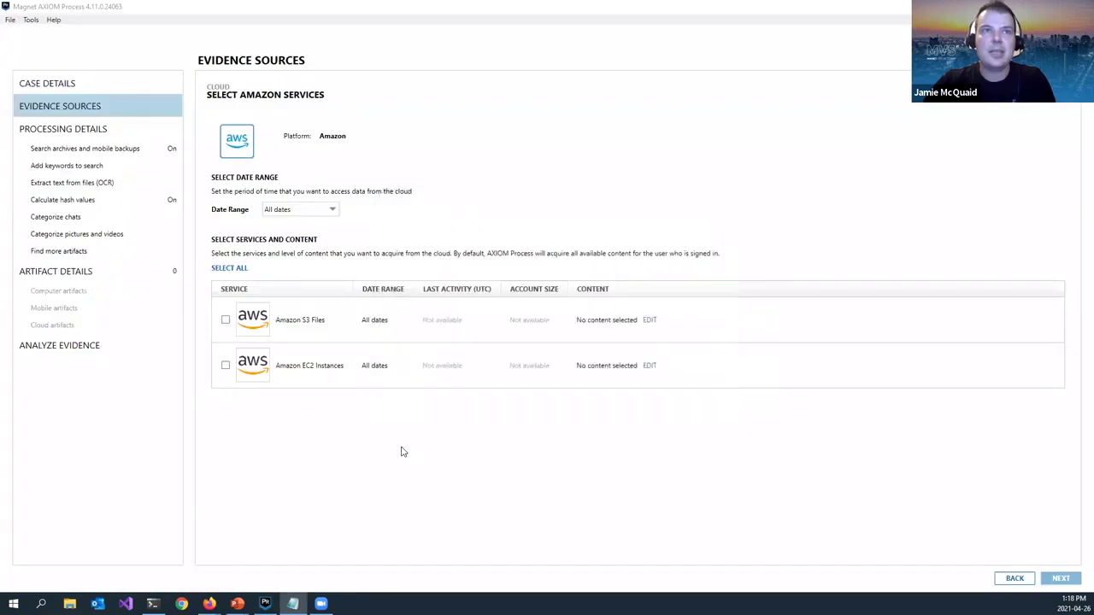
Edit the Amazon S3 Files content to include the recce-connect bucket with all its files.
{"action": "left_click", "coordinate": [242, 379]}
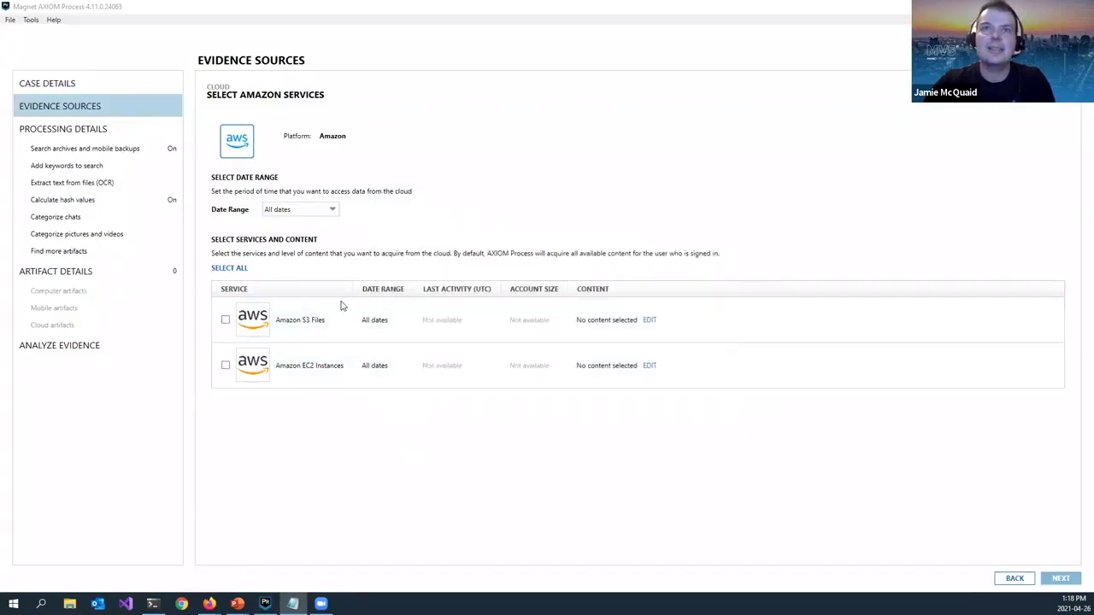
{"action": "left_click", "coordinate": [649, 321]}
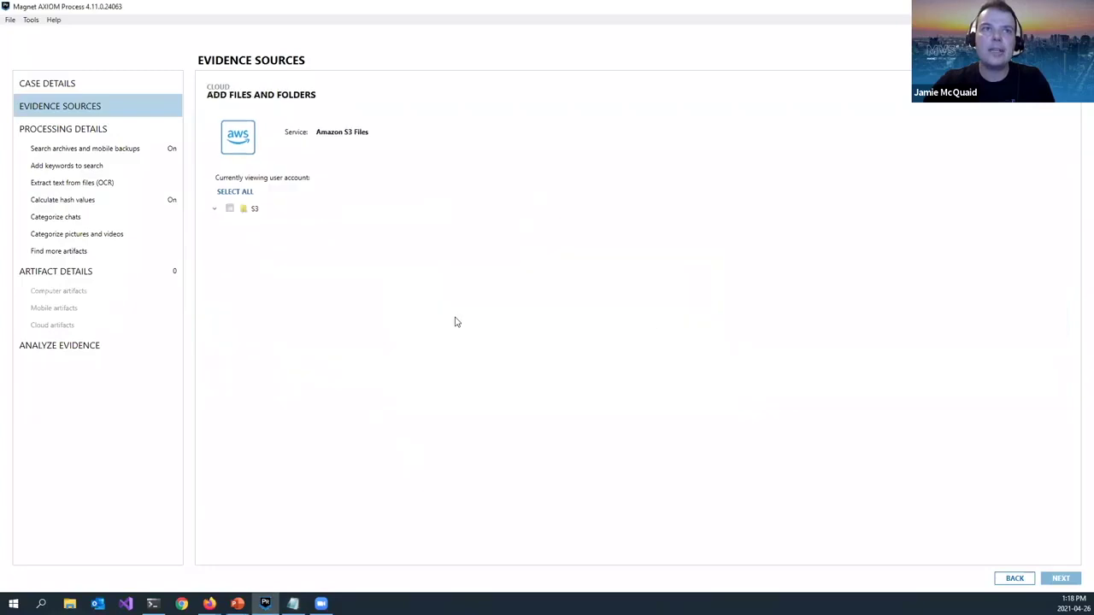
{"action": "left_click", "coordinate": [216, 210]}
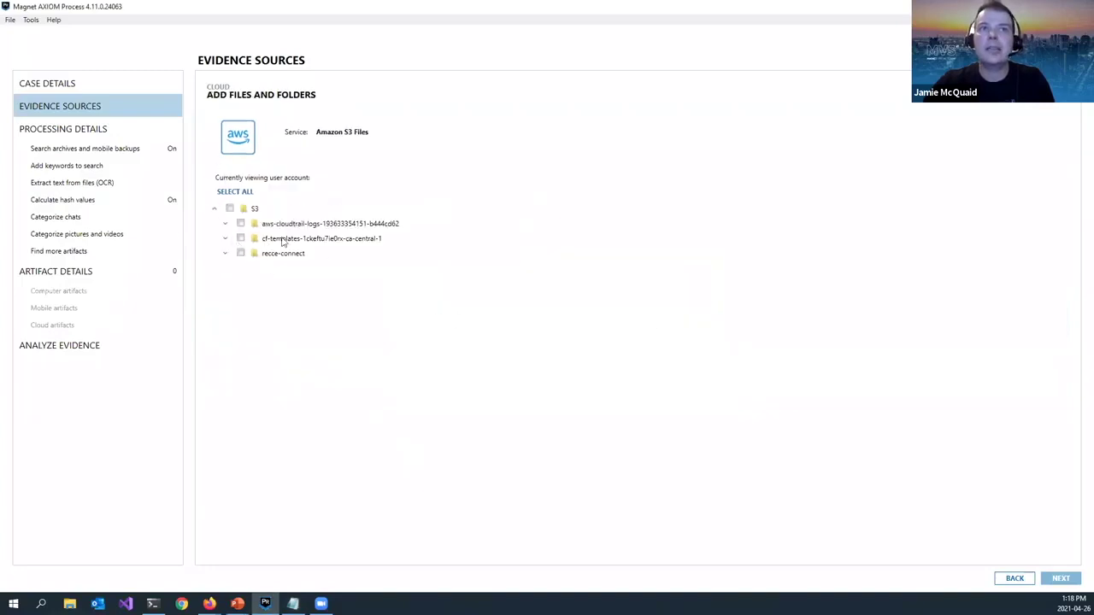
{"action": "left_click", "coordinate": [226, 254]}
{"action": "left_click", "coordinate": [240, 253]}
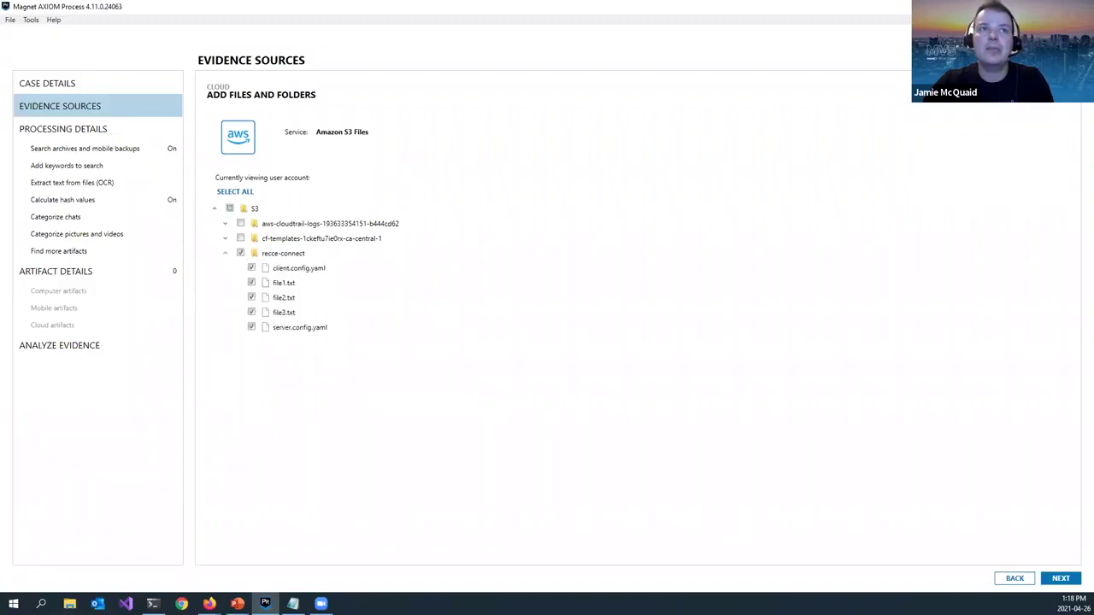
{"action": "left_click", "coordinate": [1062, 578]}
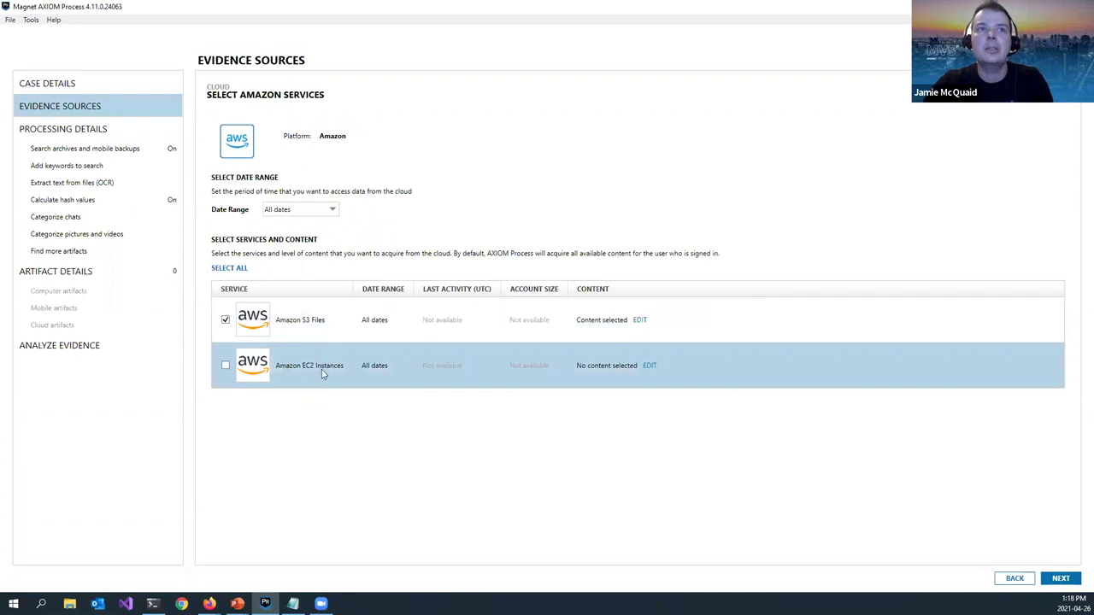
Edit the Amazon EC2 Instances content, list all instances and select the linKPuseast1 instance for download.
{"action": "left_click", "coordinate": [650, 366]}
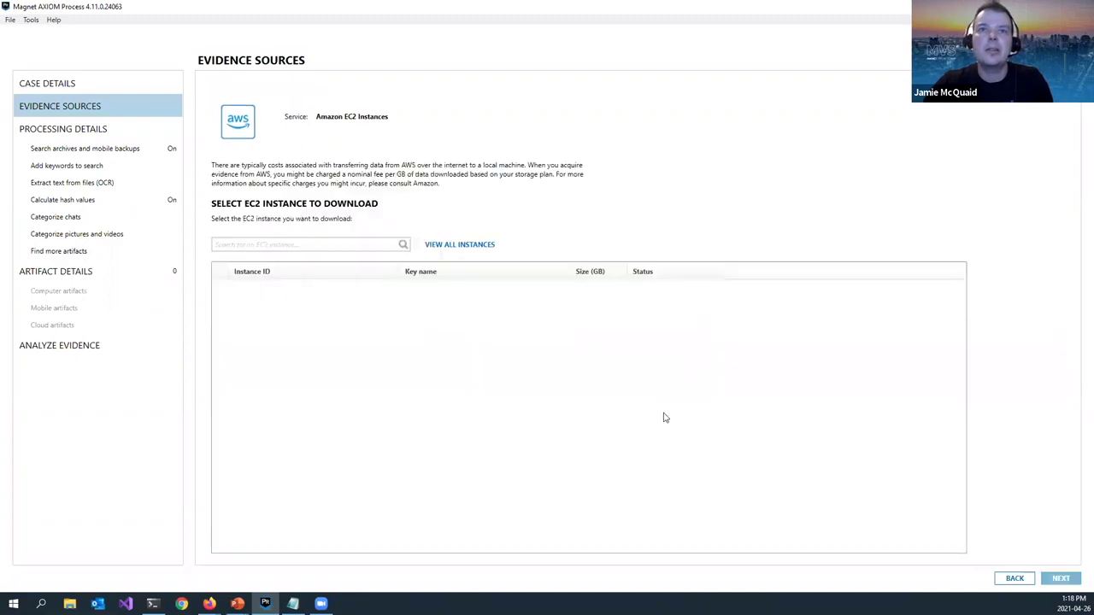
{"action": "left_click", "coordinate": [439, 247]}
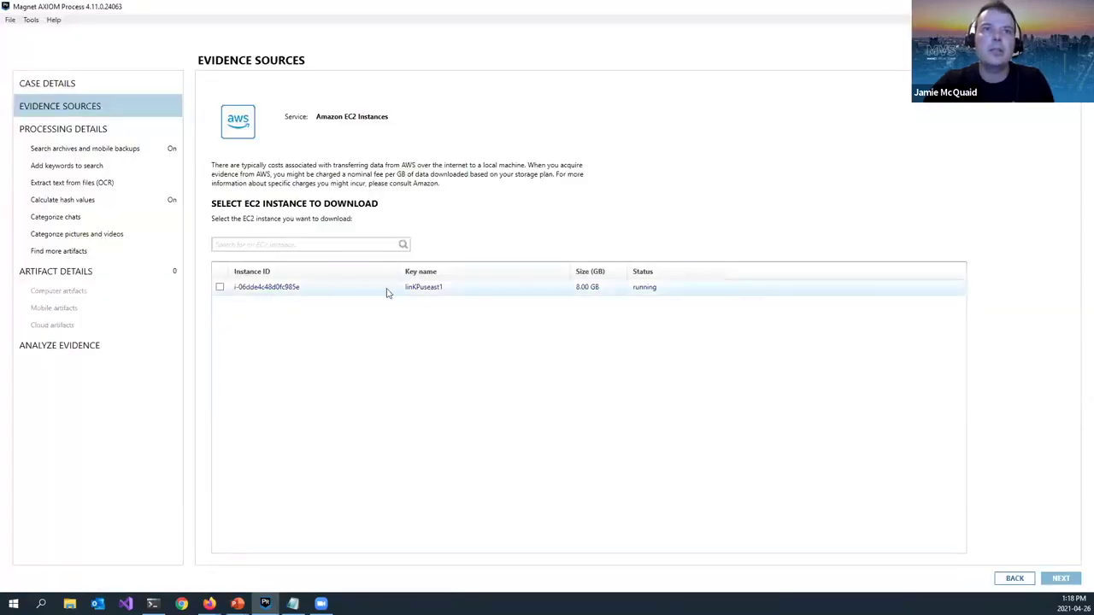
{"action": "left_click", "coordinate": [219, 287]}
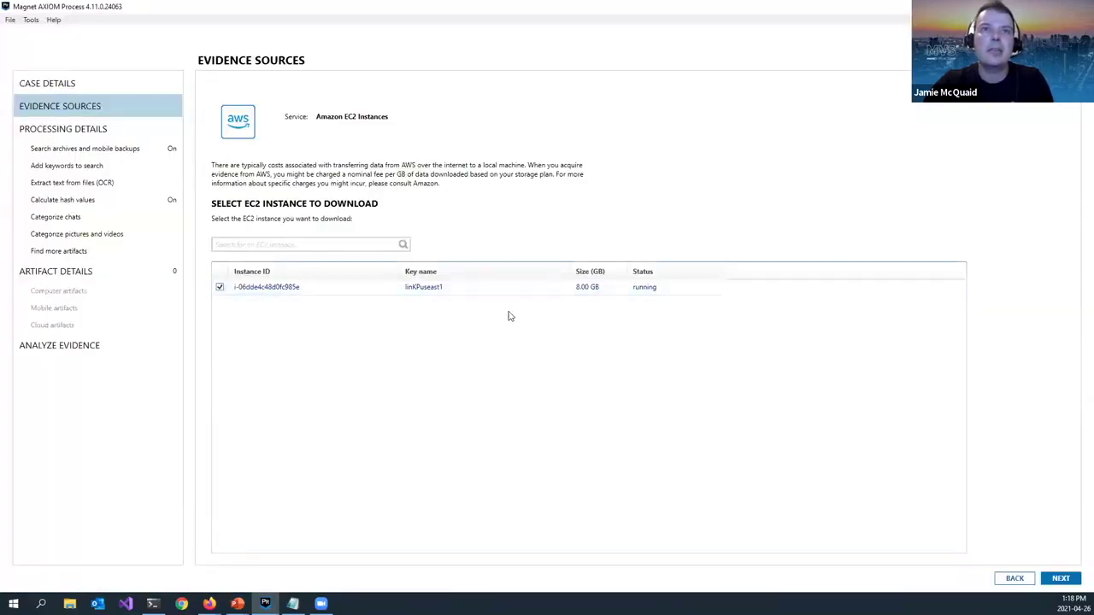
{"action": "left_click", "coordinate": [1060, 579]}
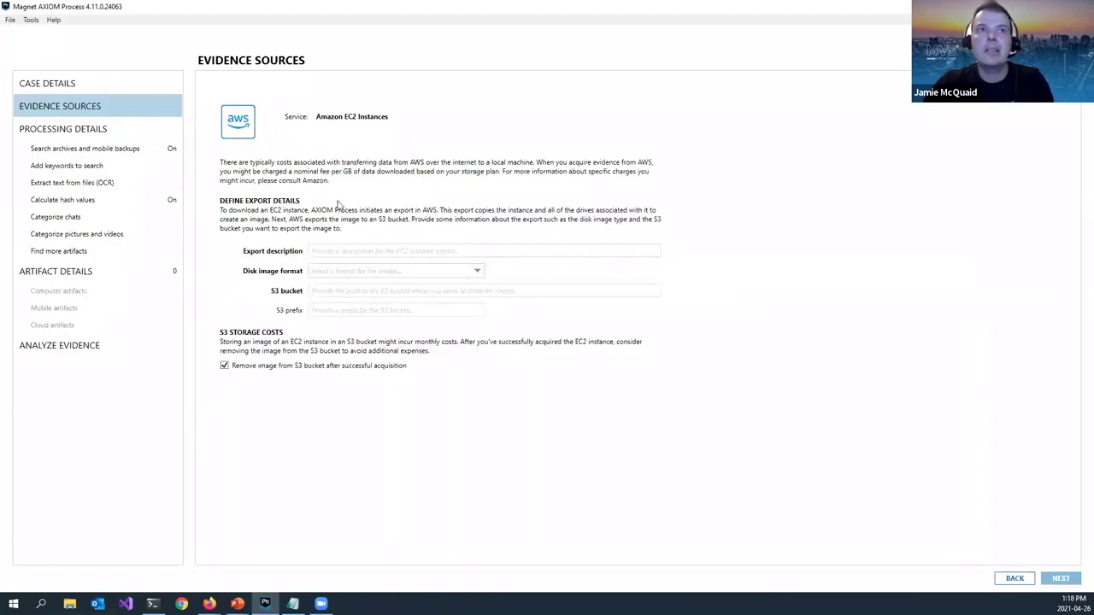
Examine the EC2 export details: description, disk image format options, S3 bucket, and the option to remove the image after acquisition.
{"action": "left_click", "coordinate": [361, 248]}
{"action": "left_click", "coordinate": [332, 274]}
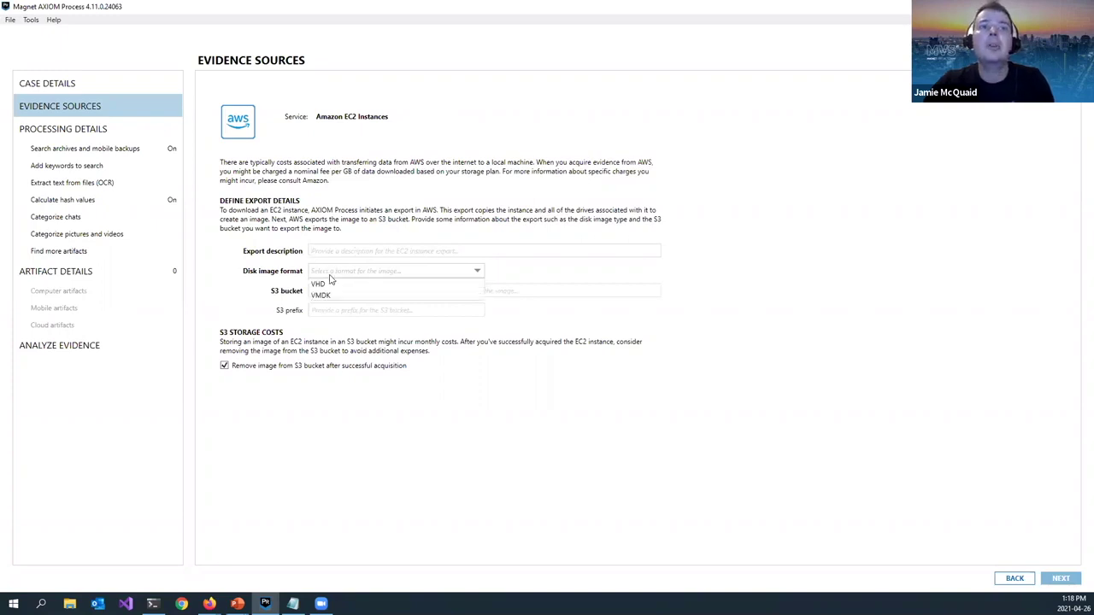
{"action": "left_click", "coordinate": [275, 297]}
{"action": "left_click", "coordinate": [337, 294]}
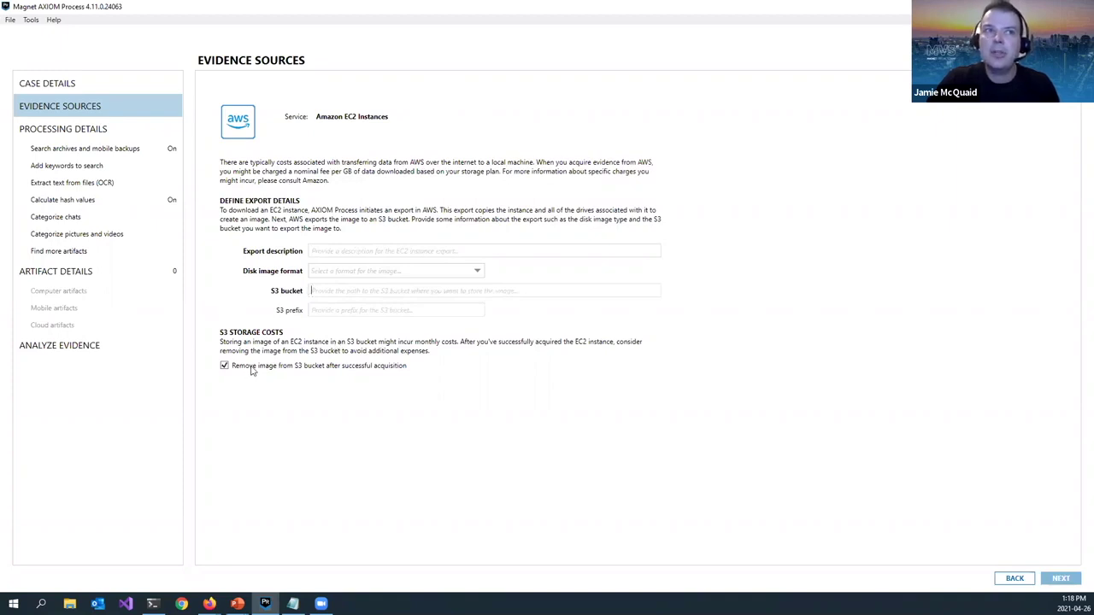
{"action": "left_click", "coordinate": [224, 366]}
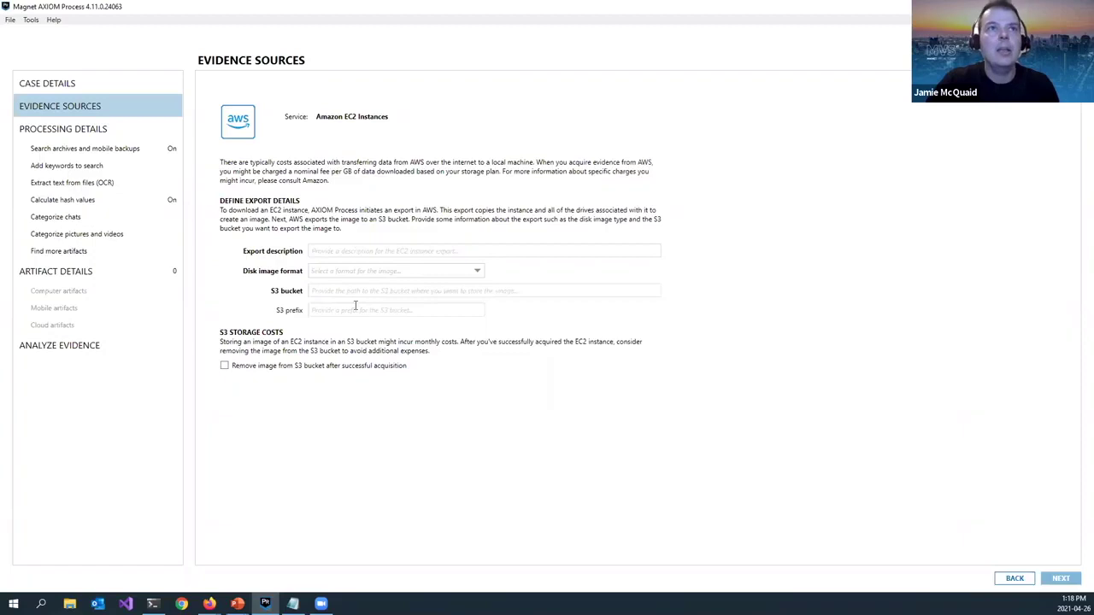
{"action": "left_click", "coordinate": [224, 367]}
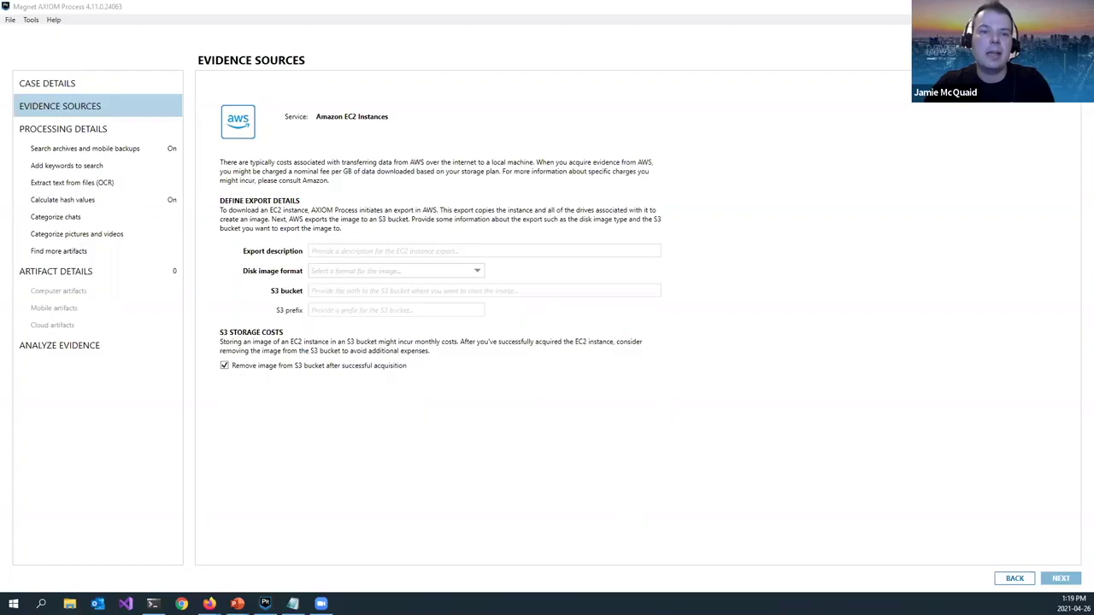
{"action": "key", "text": "alt+Tab"}
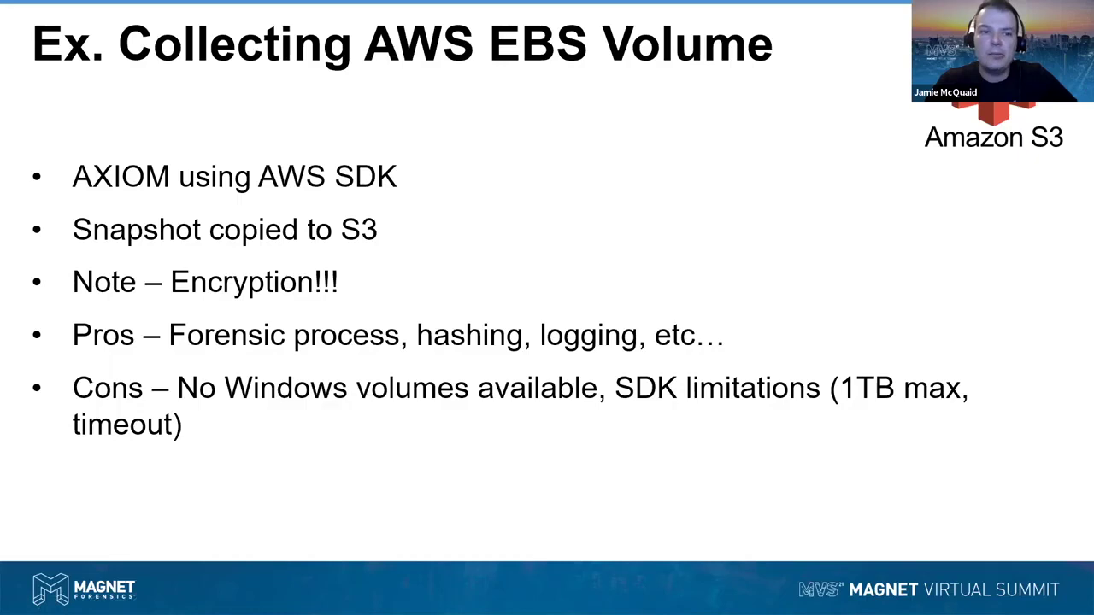
{"action": "left_click", "coordinate": [793, 242]}
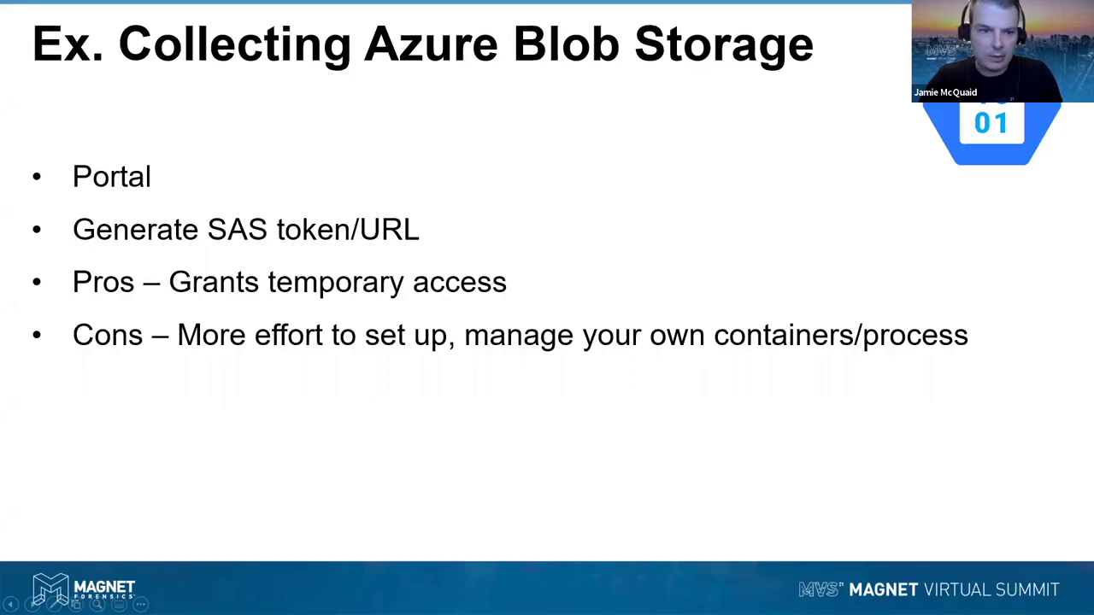
Switch to the Azure portal in Firefox and open the YPL_1543.jpg blob in the recceevidence account's evidence container.
{"action": "key", "text": "alt+Tab"}
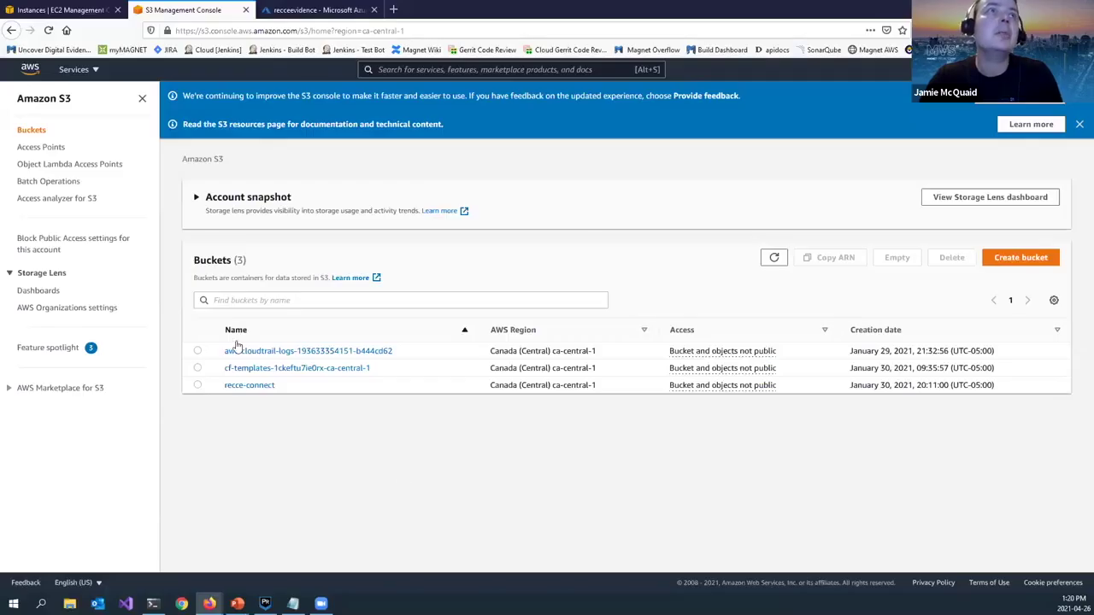
{"action": "left_click", "coordinate": [318, 9]}
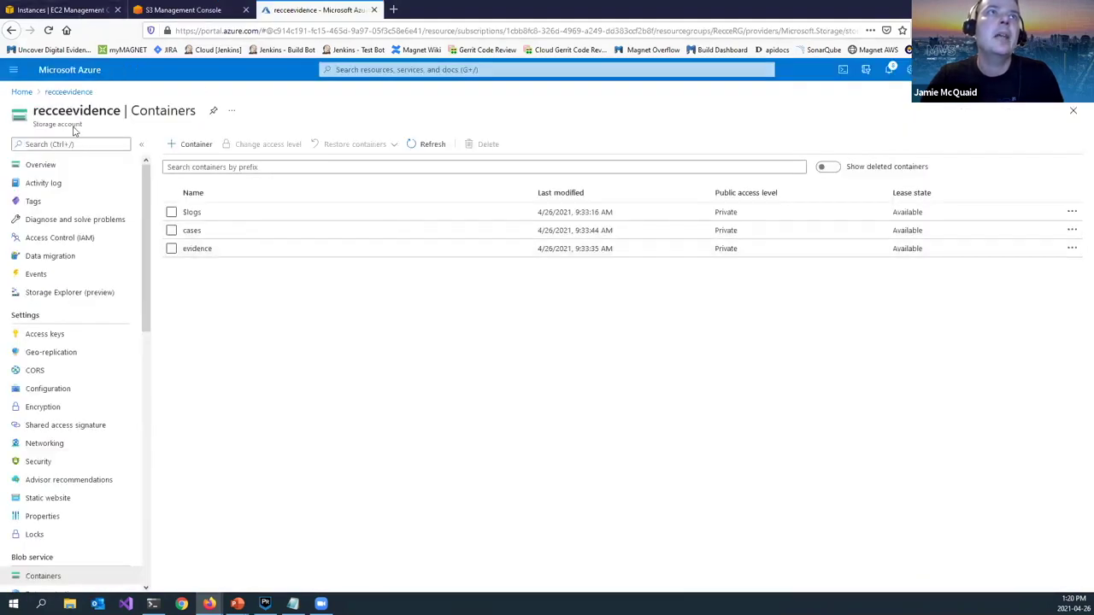
{"action": "left_click", "coordinate": [197, 249]}
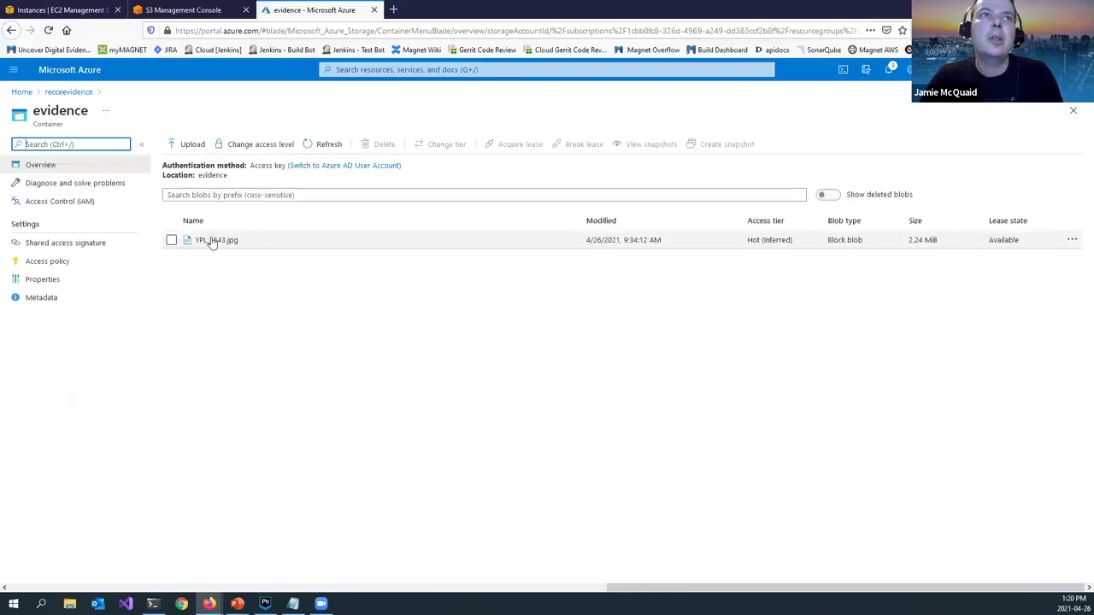
{"action": "left_click", "coordinate": [212, 242]}
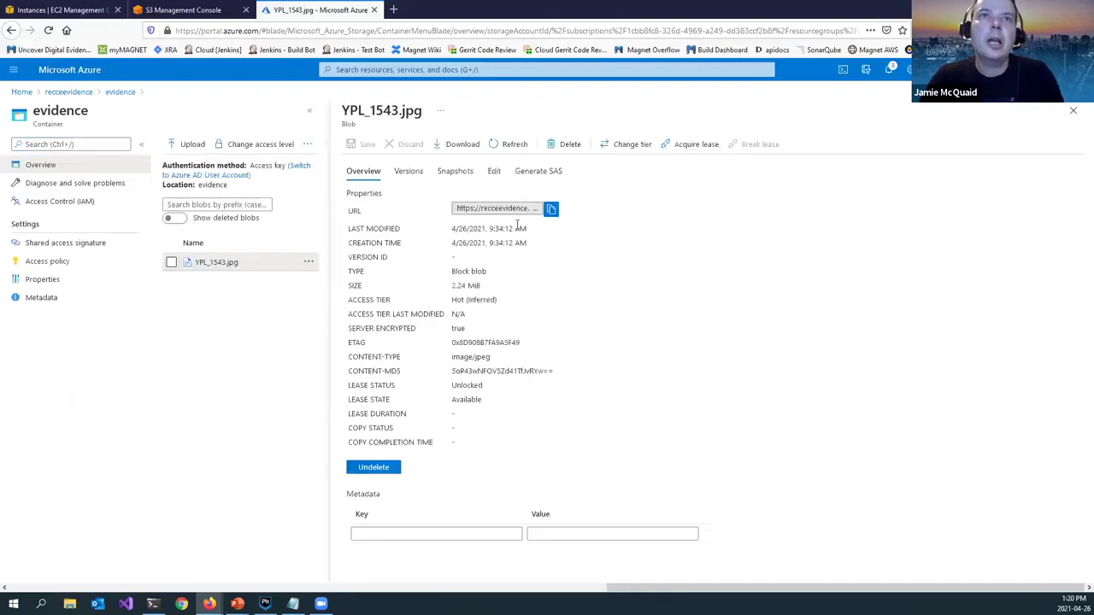
Copy the blob's URL, try to open it in a separate browser tab, and close that tab.
{"action": "left_click", "coordinate": [552, 211]}
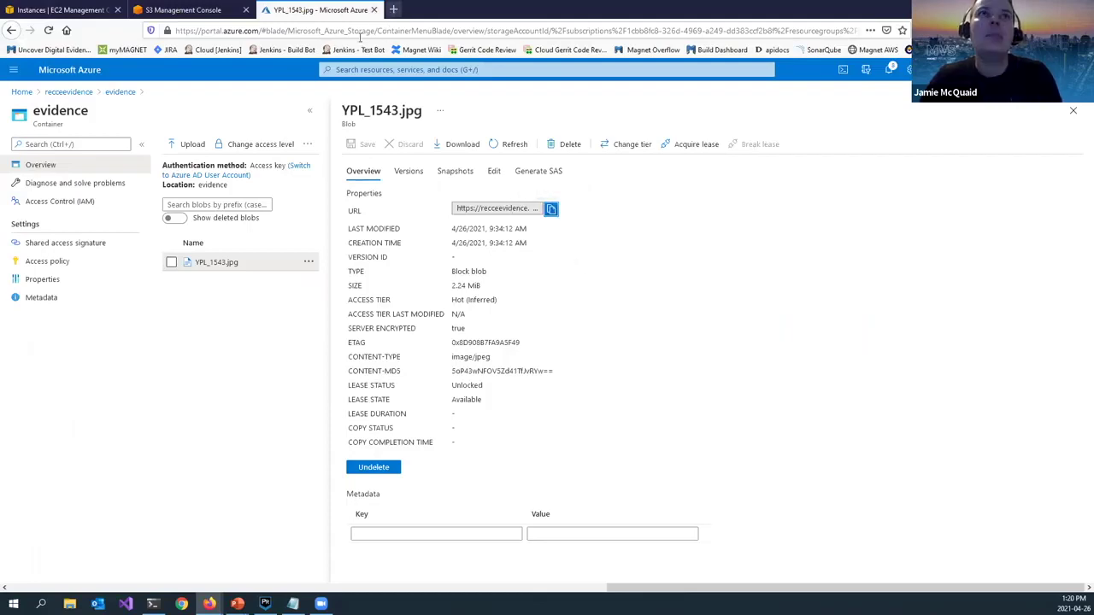
{"action": "key", "text": "ctrl+t"}
{"action": "key", "text": "ctrl+v"}
{"action": "key", "text": "Return"}
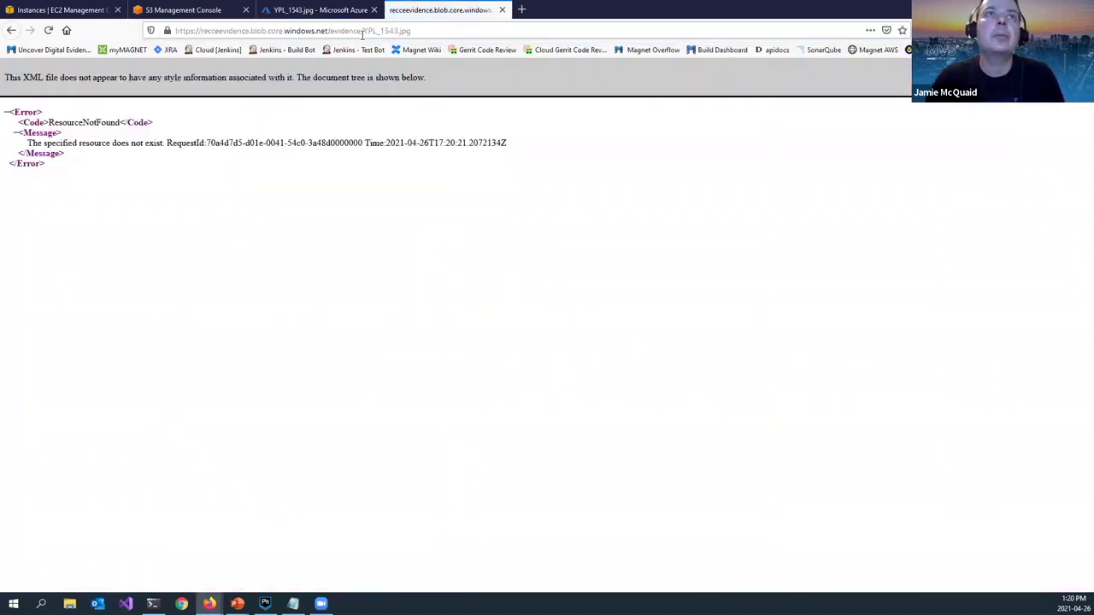
{"action": "left_click", "coordinate": [502, 9]}
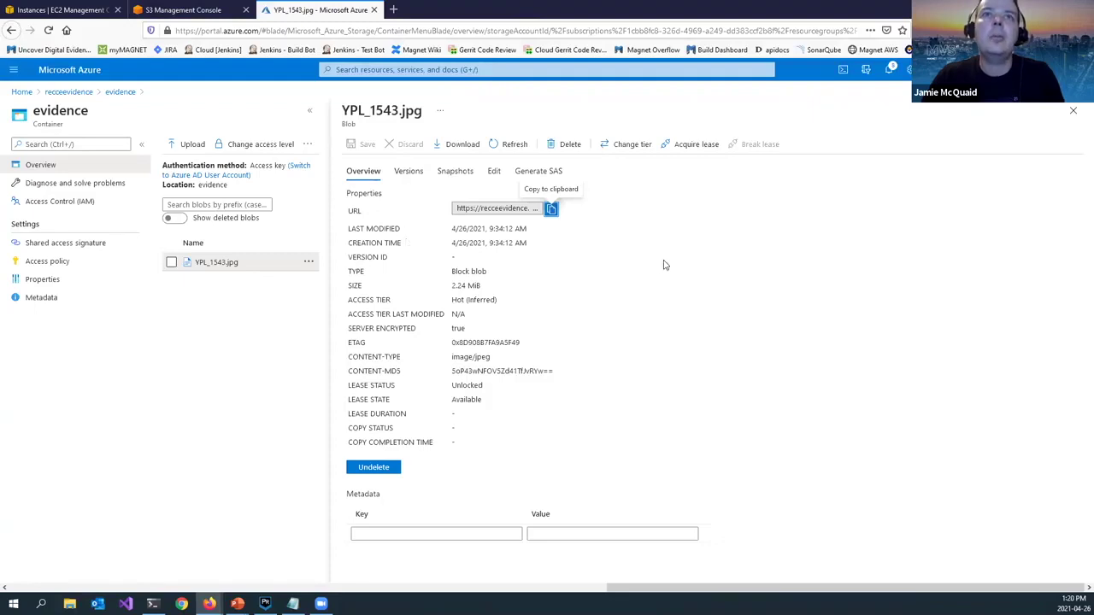
Generate a SAS token and URL for the YPL_1543.jpg blob with Read permission and HTTPS only.
{"action": "left_click", "coordinate": [540, 171]}
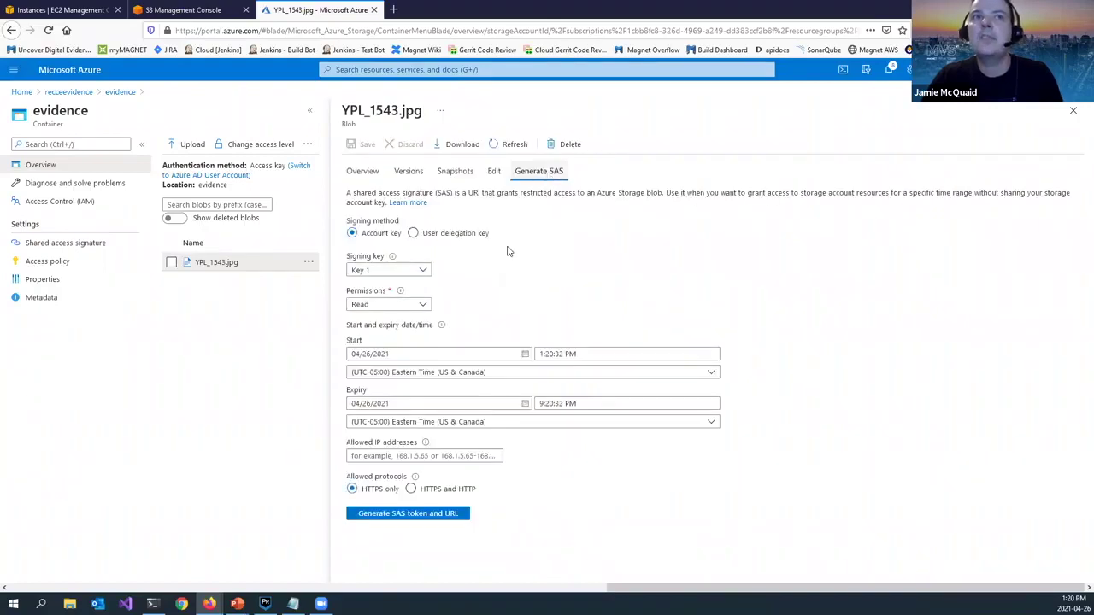
{"action": "left_click", "coordinate": [418, 307]}
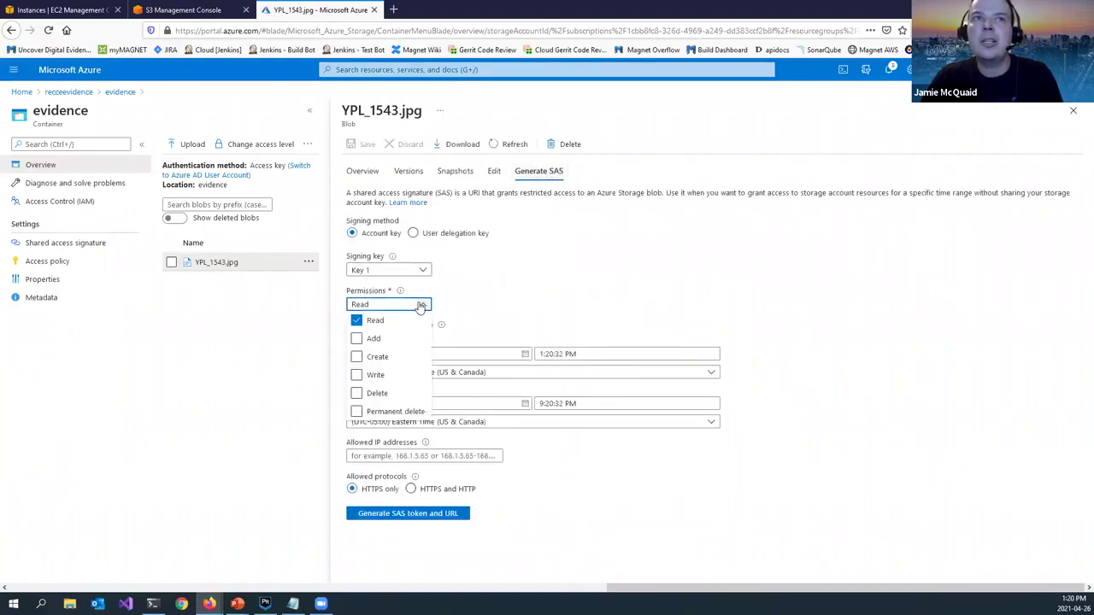
{"action": "left_click", "coordinate": [614, 275]}
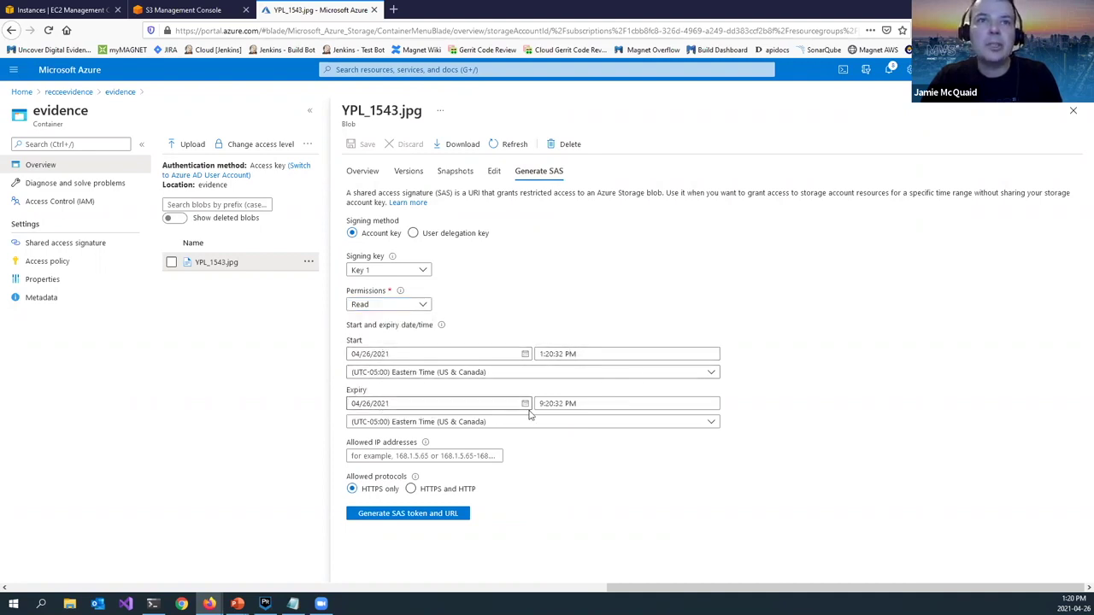
{"action": "left_click", "coordinate": [419, 456]}
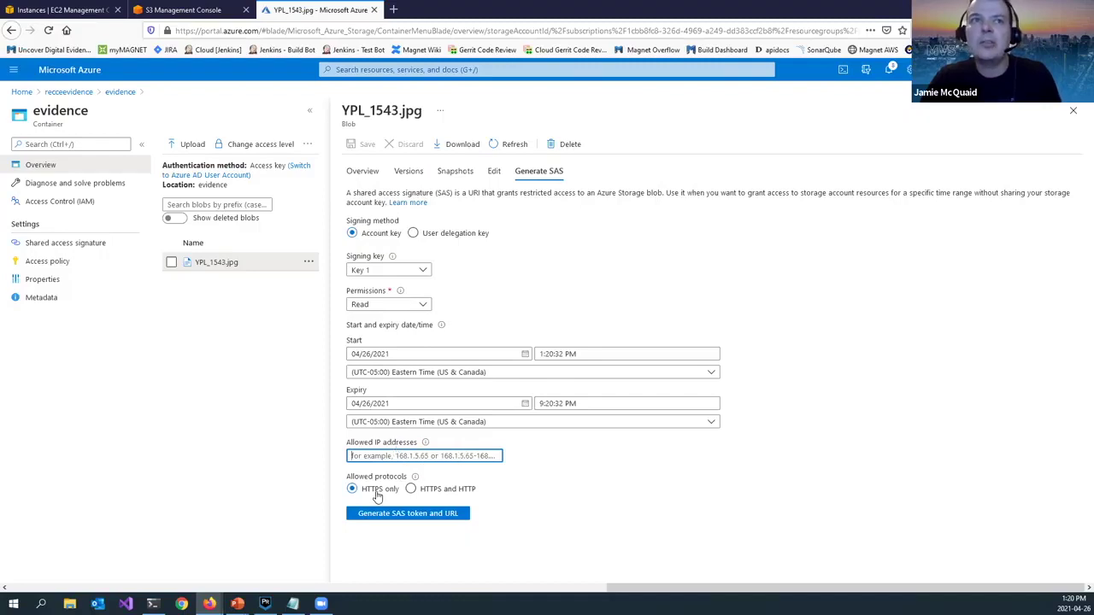
{"action": "left_click", "coordinate": [400, 517]}
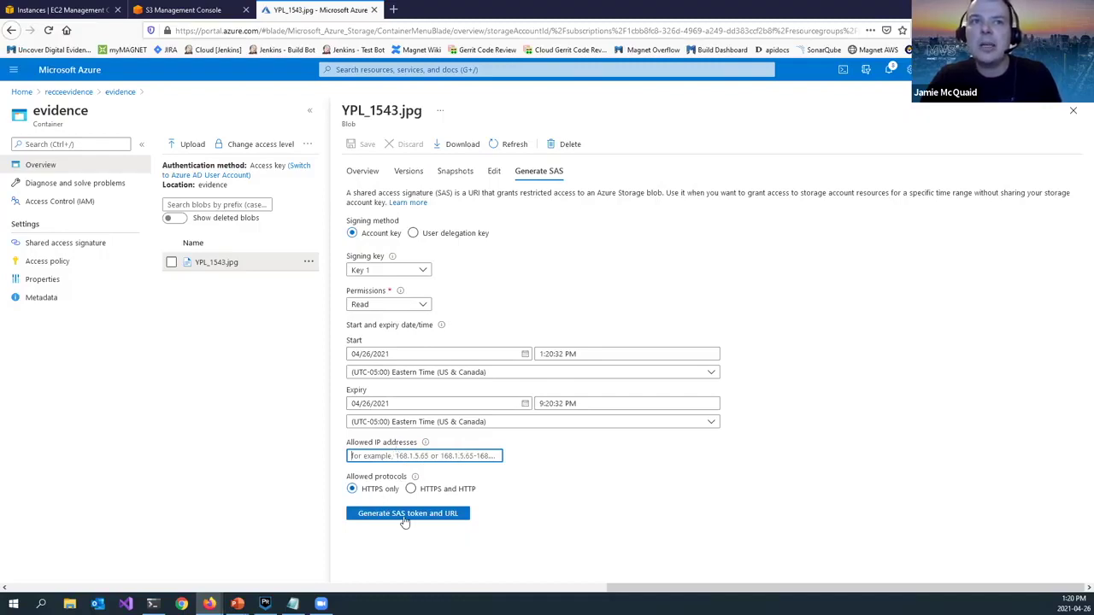
{"action": "scroll", "coordinate": [855, 478], "scroll_direction": "down", "scroll_amount": 1}
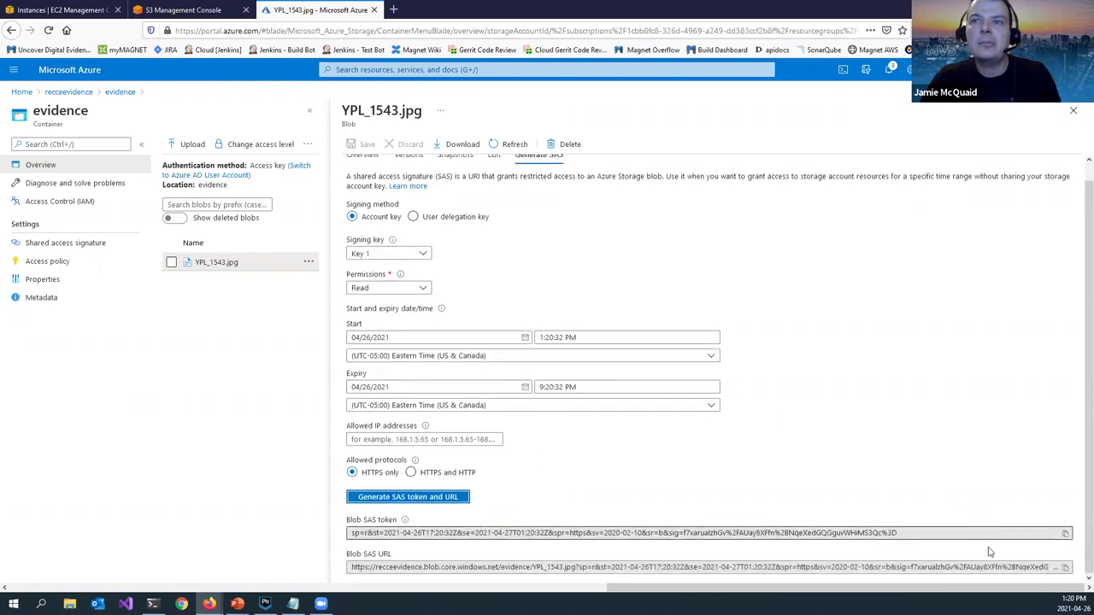
Copy the blob SAS URL, including its access token, open it in a separate browser tab to check access, and close that tab.
{"action": "left_click", "coordinate": [1066, 568]}
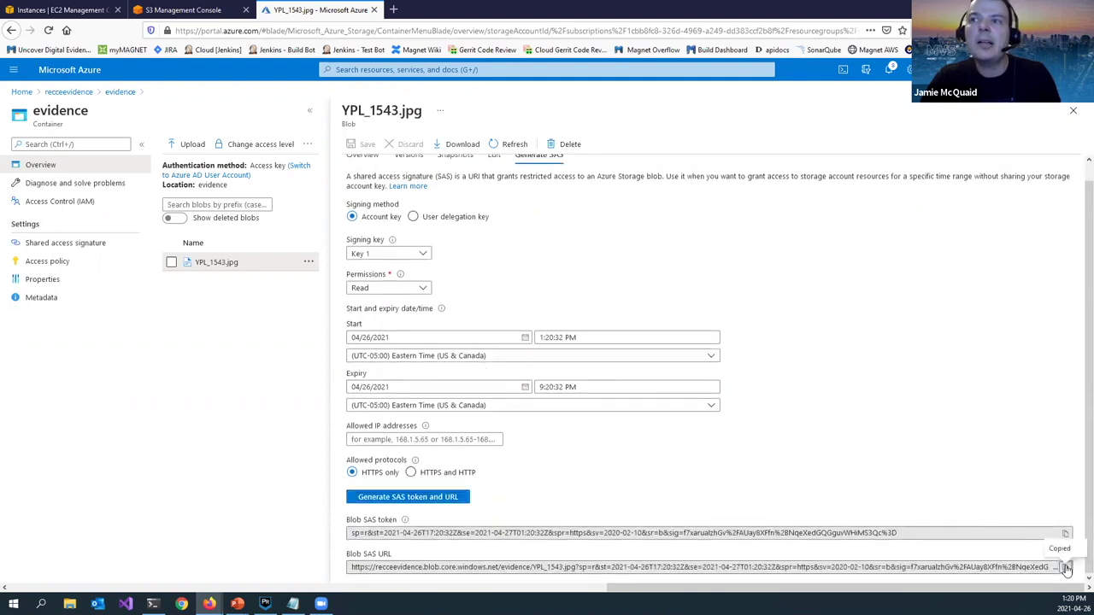
{"action": "left_click", "coordinate": [394, 12]}
{"action": "left_click", "coordinate": [354, 30]}
{"action": "key", "text": "ctrl+v"}
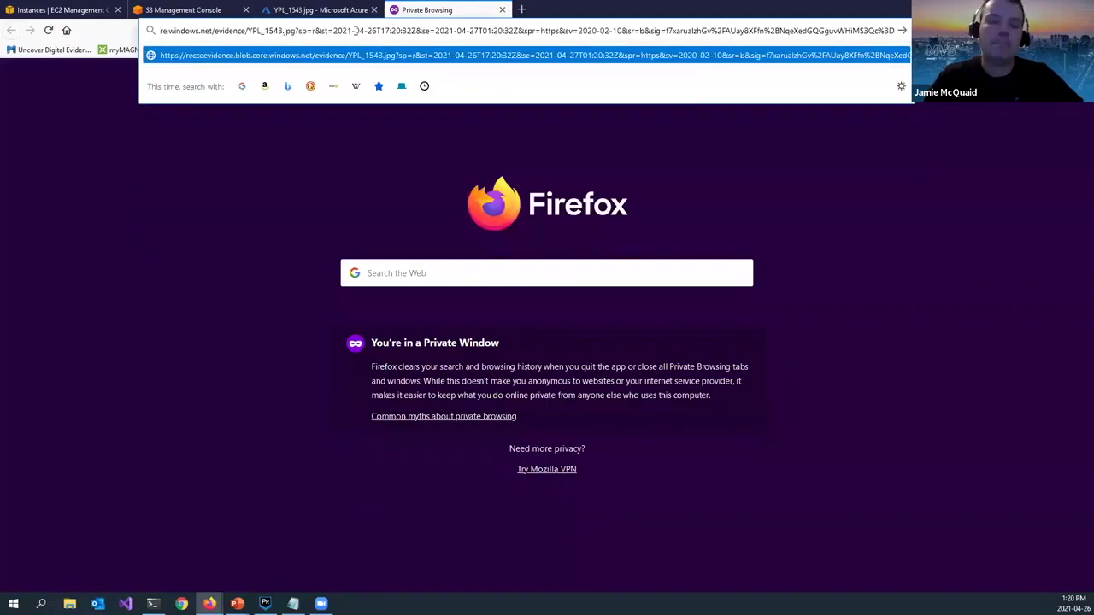
{"action": "key", "text": "Return"}
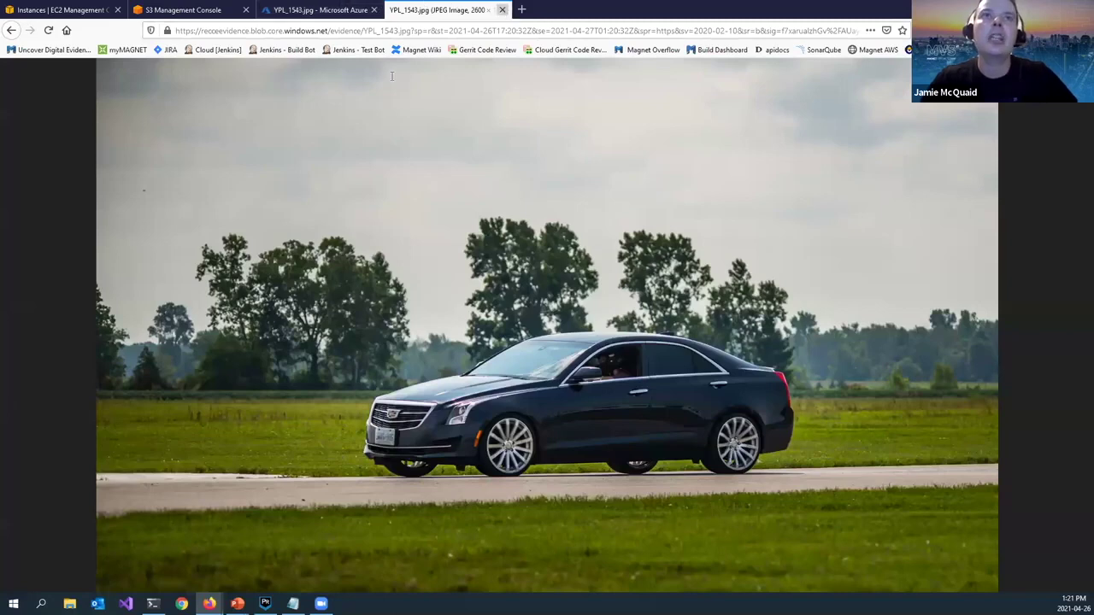
{"action": "key", "text": "ctrl+w"}
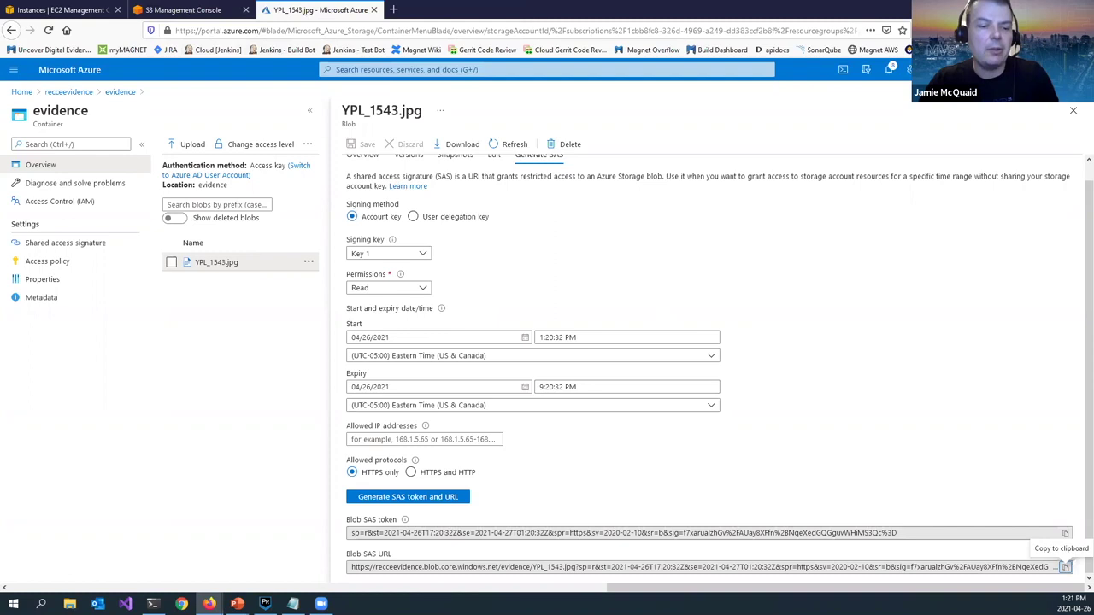
{"action": "key", "text": "alt+Tab"}
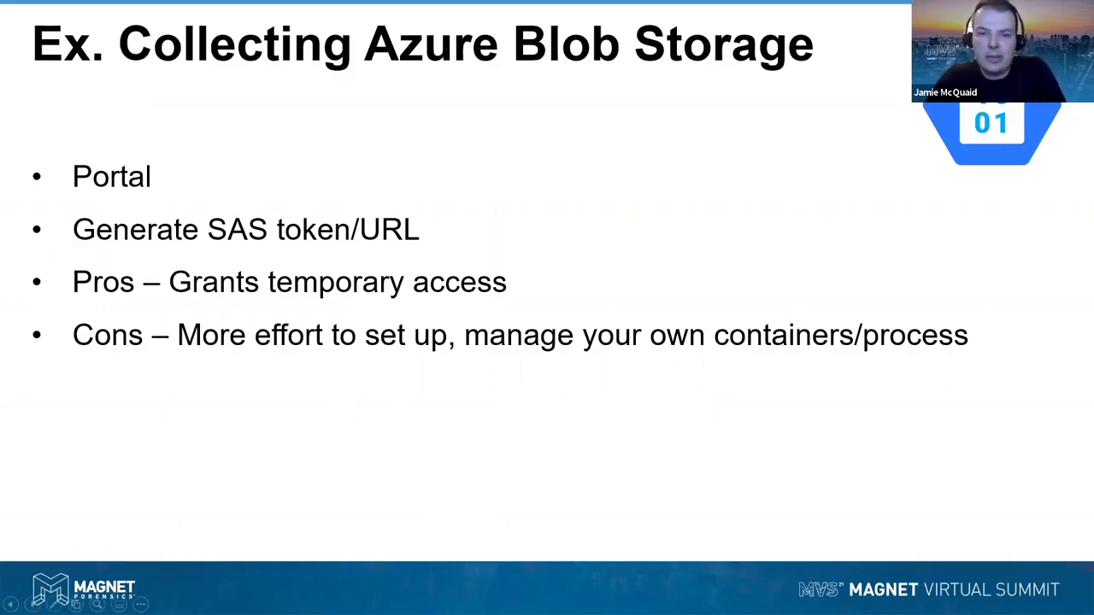
{"action": "left_click", "coordinate": [668, 399]}
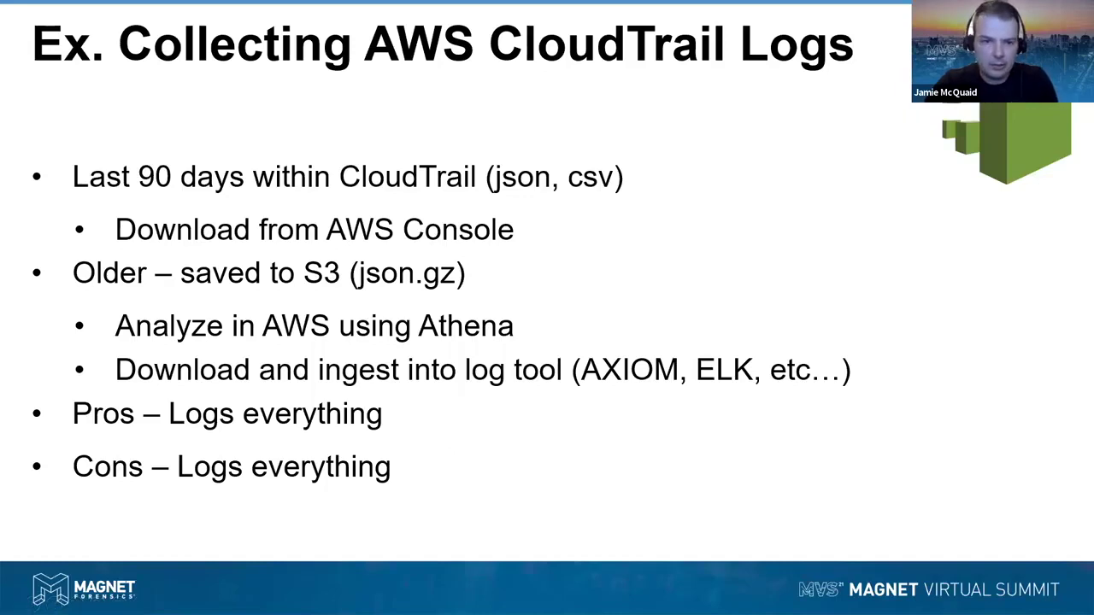
Switch to the AWS CloudTrail event history in Firefox and filter it by the event name TerminateInstances.
{"action": "key", "text": "alt+Tab"}
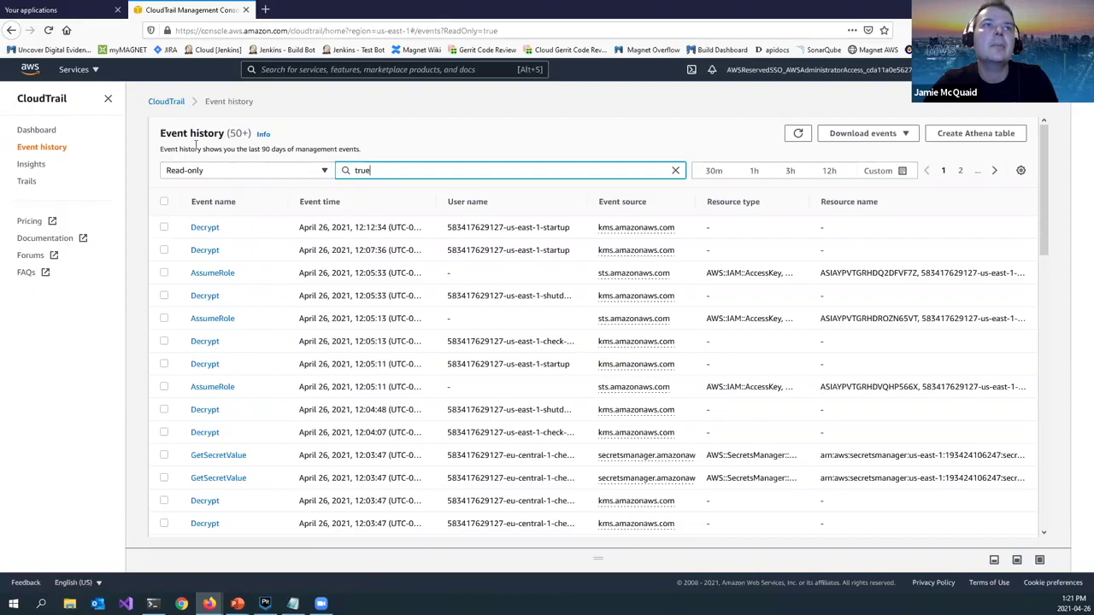
{"action": "left_click", "coordinate": [236, 172]}
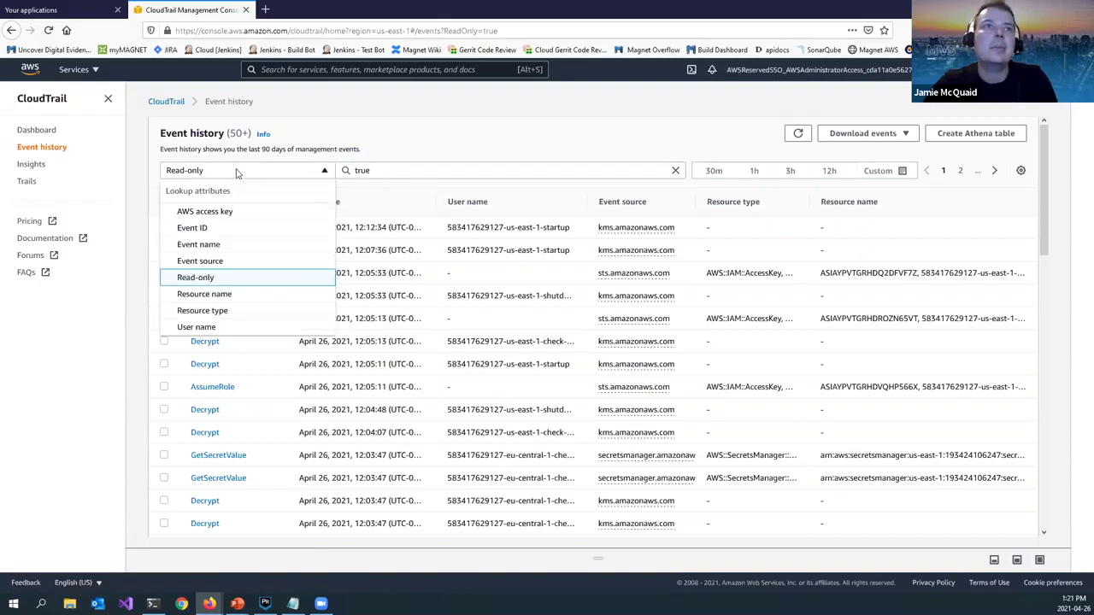
{"action": "left_click", "coordinate": [218, 244]}
{"action": "left_click", "coordinate": [439, 171]}
{"action": "type", "text": "T"}
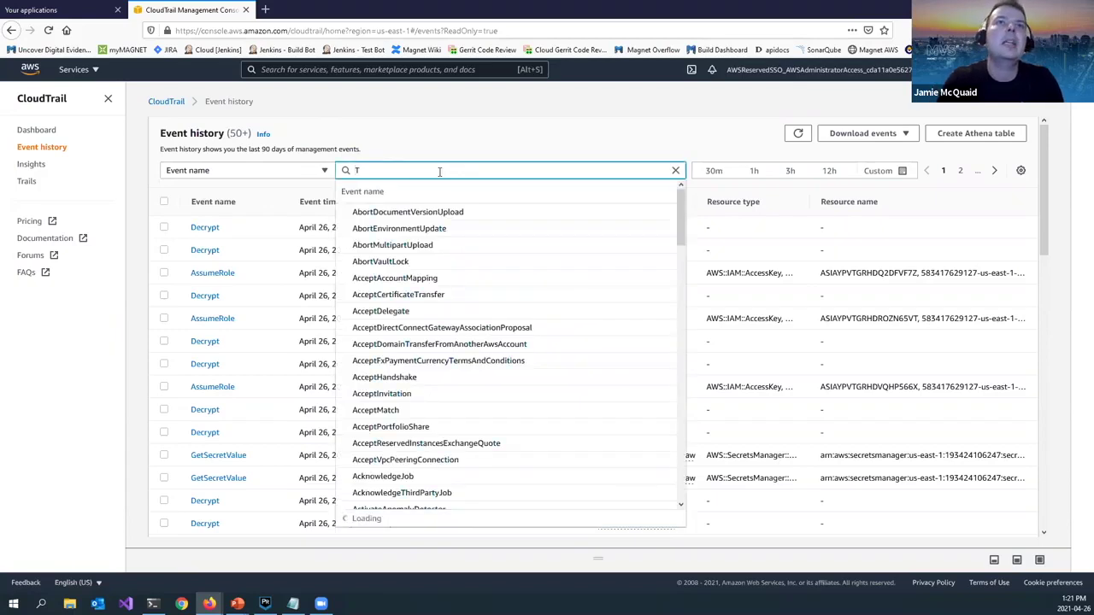
{"action": "type", "text": "e"}
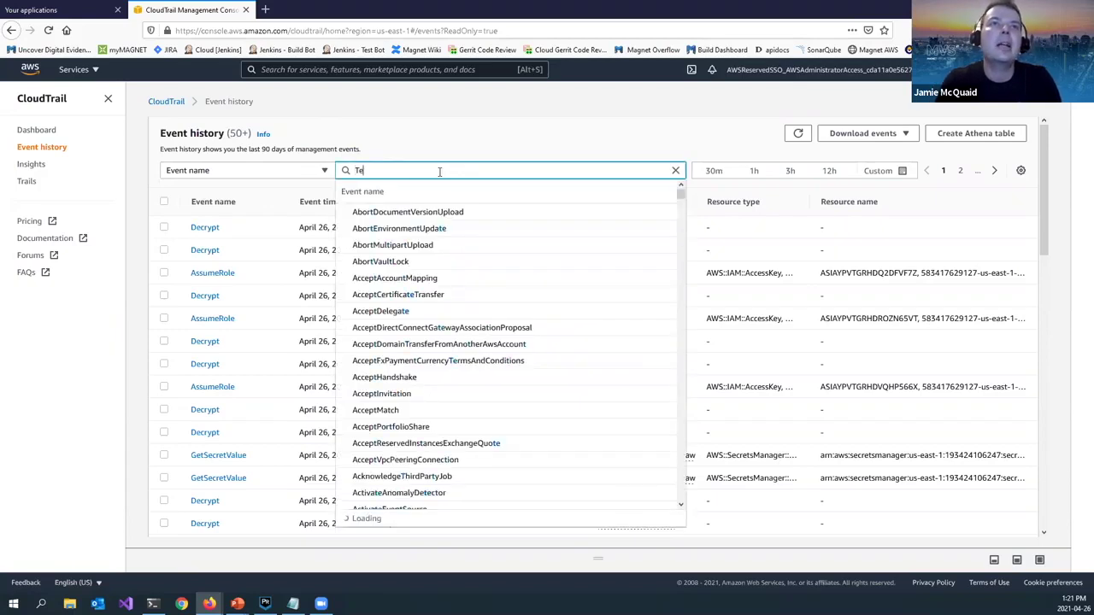
{"action": "type", "text": "rminateI"}
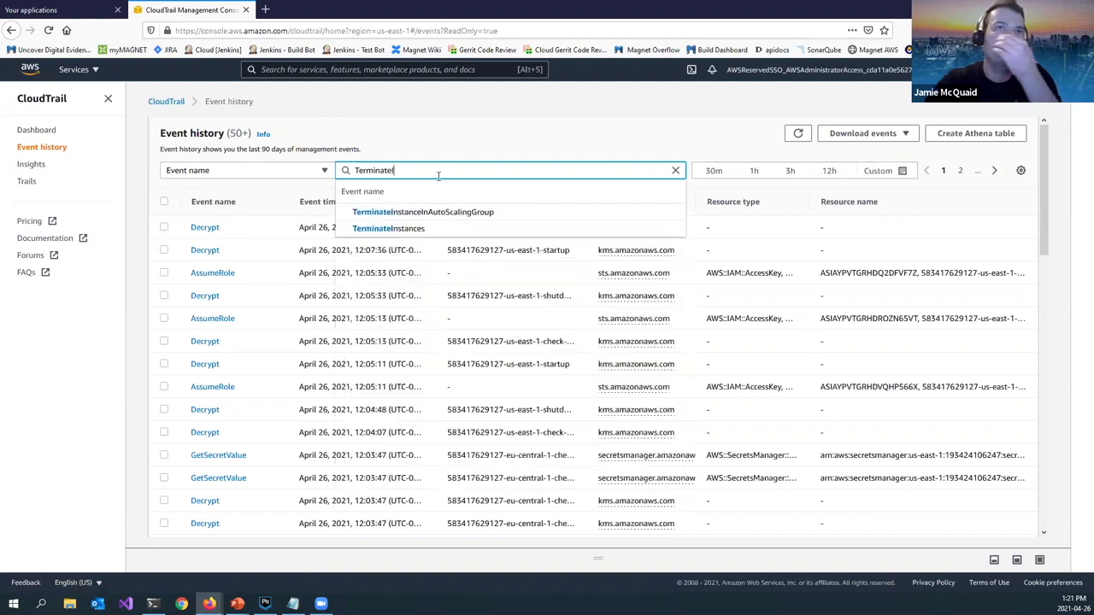
{"action": "left_click", "coordinate": [418, 229]}
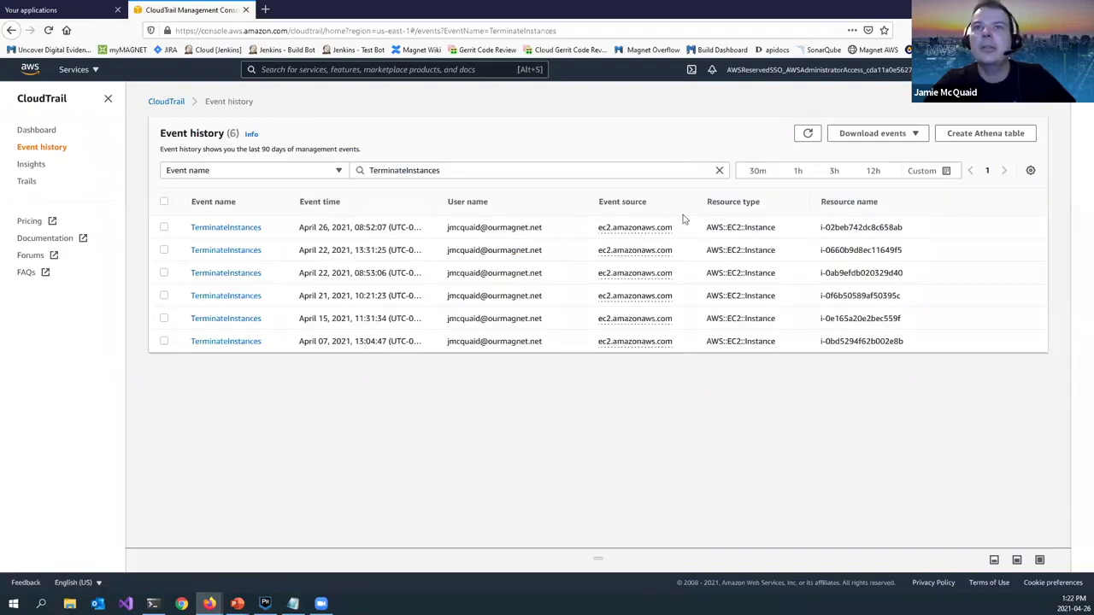
Open the April 26, 2021 TerminateInstances event and examine its details, user identity, source IP address, and request and response elements.
{"action": "left_click", "coordinate": [232, 229]}
{"action": "scroll", "coordinate": [393, 365], "scroll_direction": "down", "scroll_amount": 3}
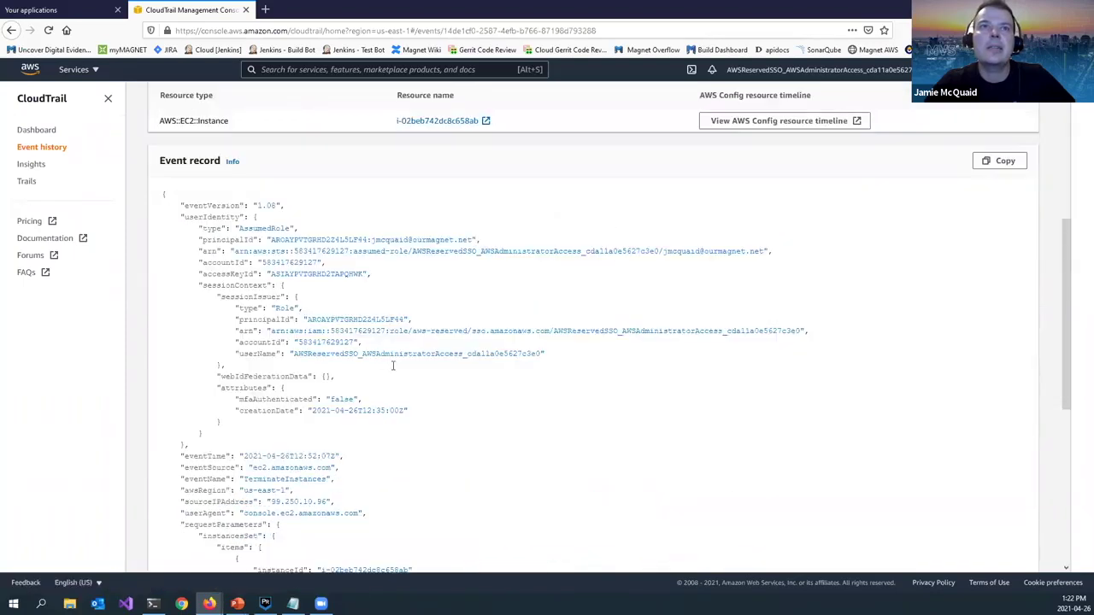
{"action": "scroll", "coordinate": [319, 307], "scroll_direction": "down", "scroll_amount": 4}
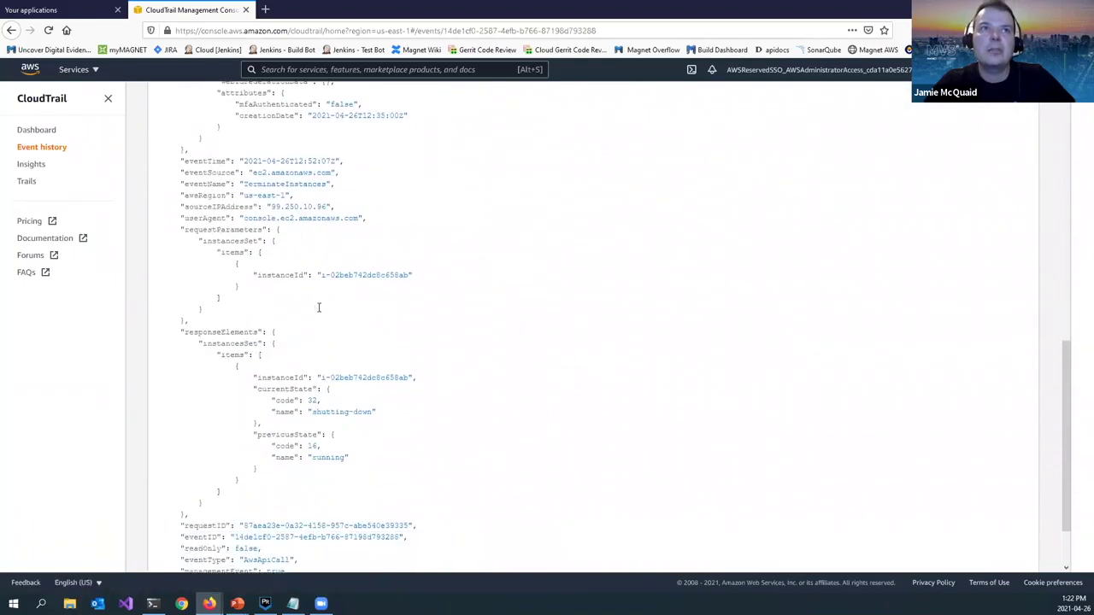
{"action": "scroll", "coordinate": [319, 306], "scroll_direction": "up", "scroll_amount": 4}
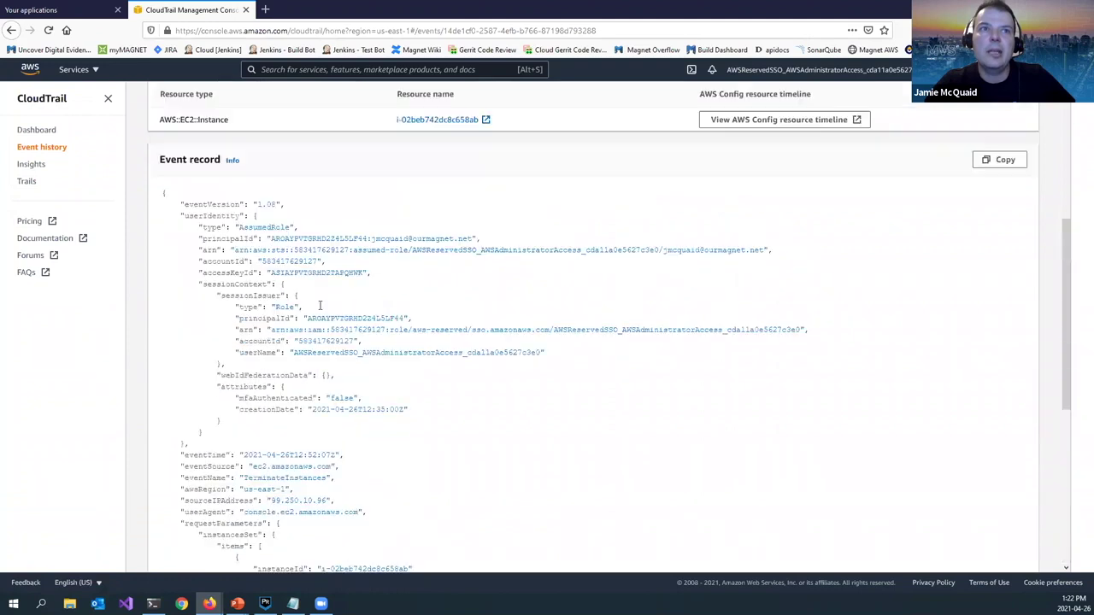
{"action": "scroll", "coordinate": [303, 272], "scroll_direction": "down", "scroll_amount": 1}
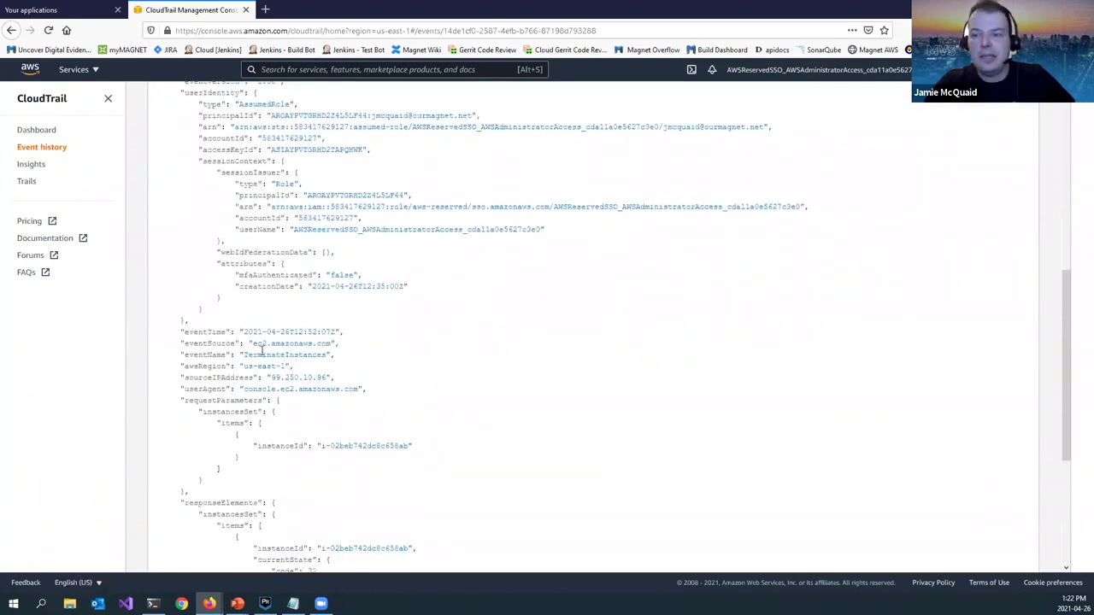
{"action": "scroll", "coordinate": [265, 347], "scroll_direction": "up", "scroll_amount": 5}
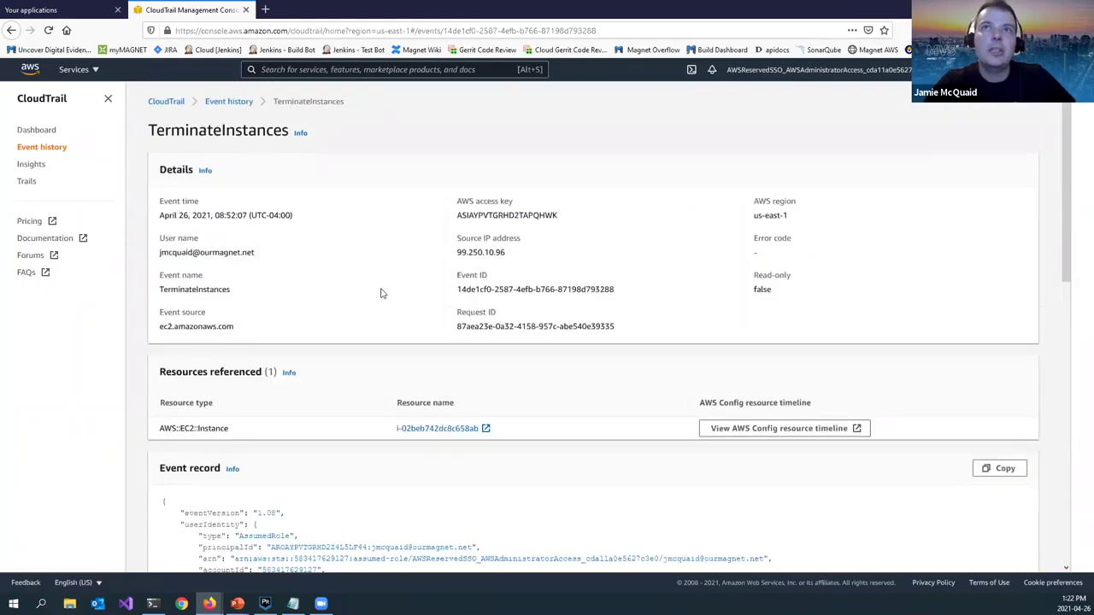
Return to the filtered event history, check the available event download formats, and switch back to the presentation slides.
{"action": "left_click", "coordinate": [224, 102]}
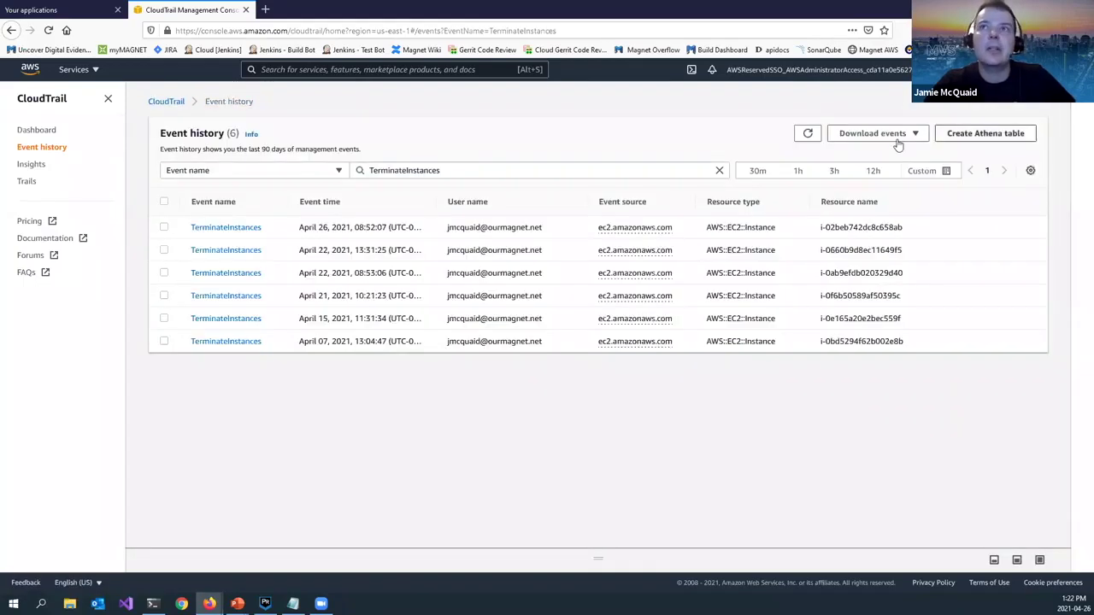
{"action": "left_click", "coordinate": [903, 136]}
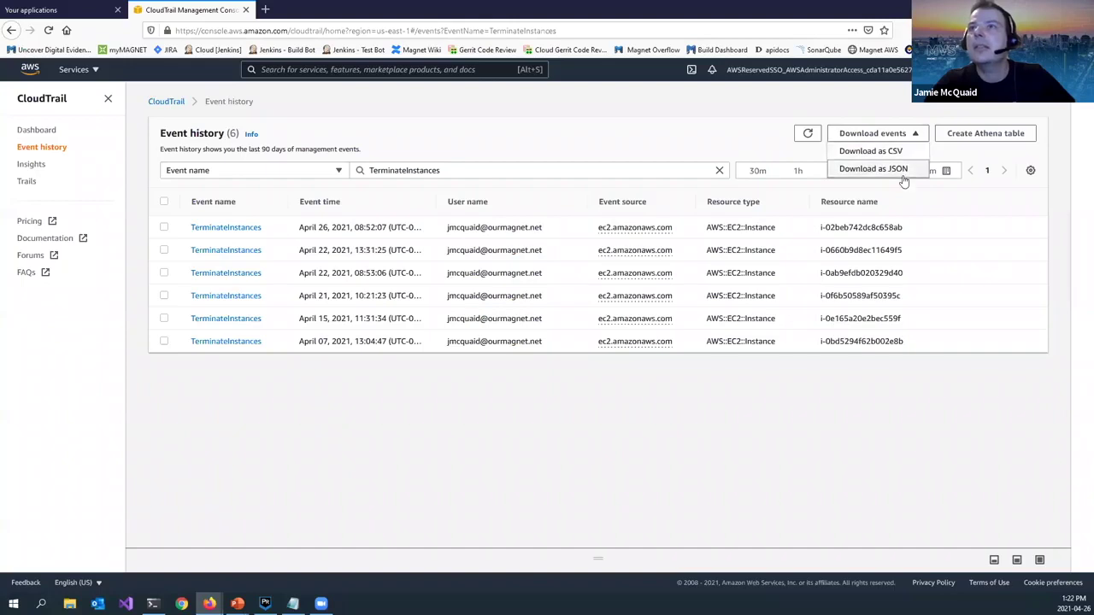
{"action": "left_click", "coordinate": [716, 153]}
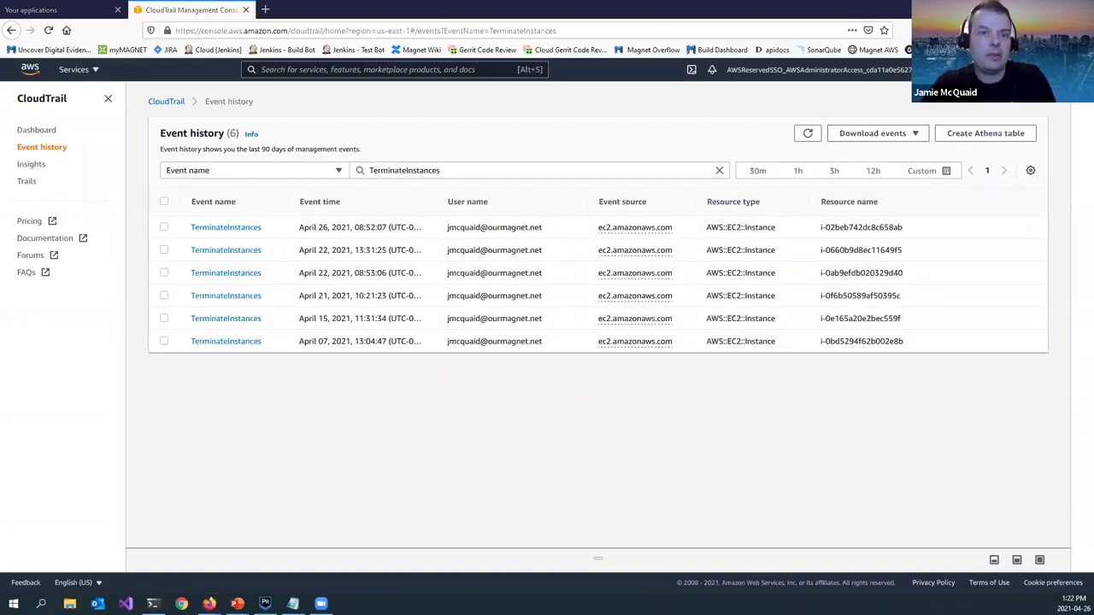
{"action": "key", "text": "alt+Tab"}
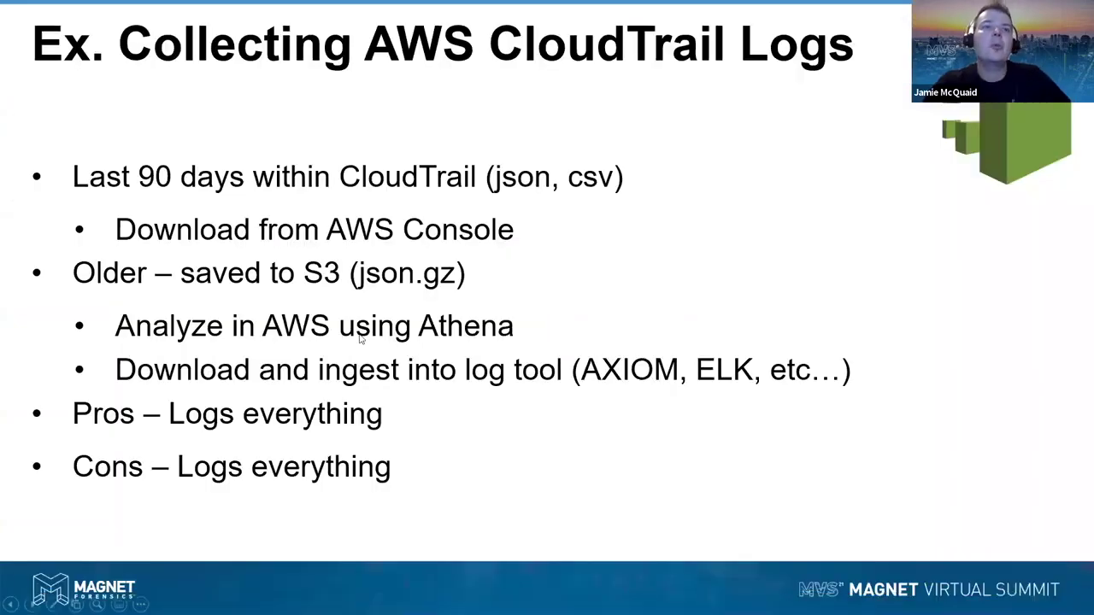